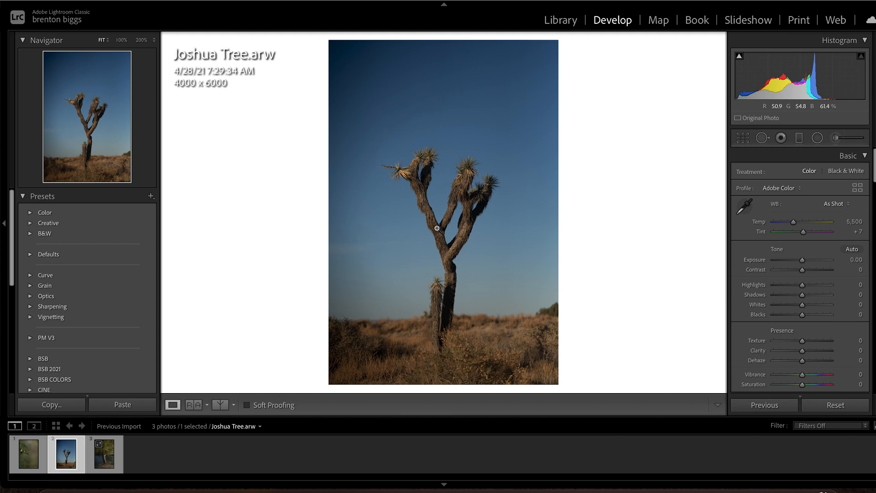
Step: Review the Lone Tree and Joshua Tree photos, and open Water Droplet.arw for editing
left_click(107, 457)
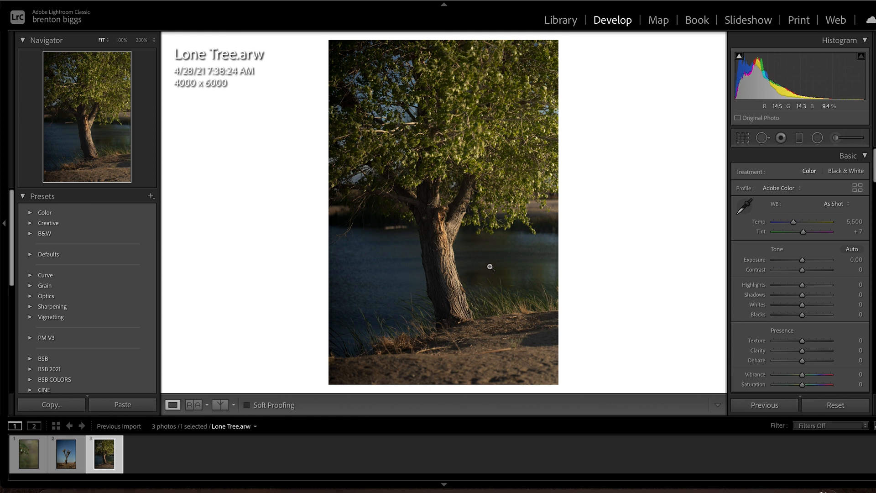
left_click(34, 462)
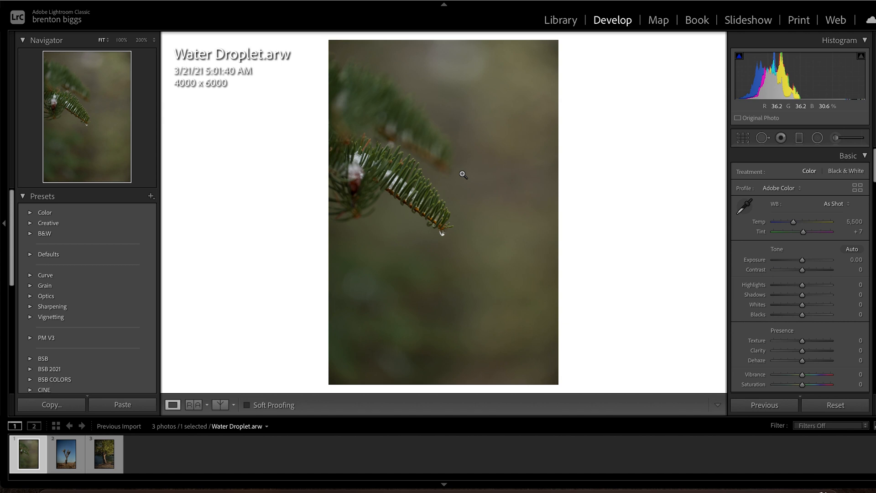
left_click(66, 456)
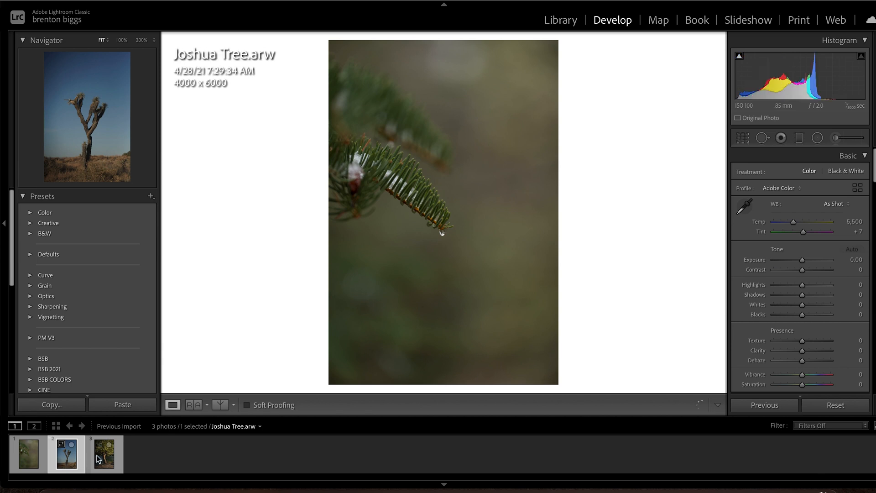
left_click(102, 457)
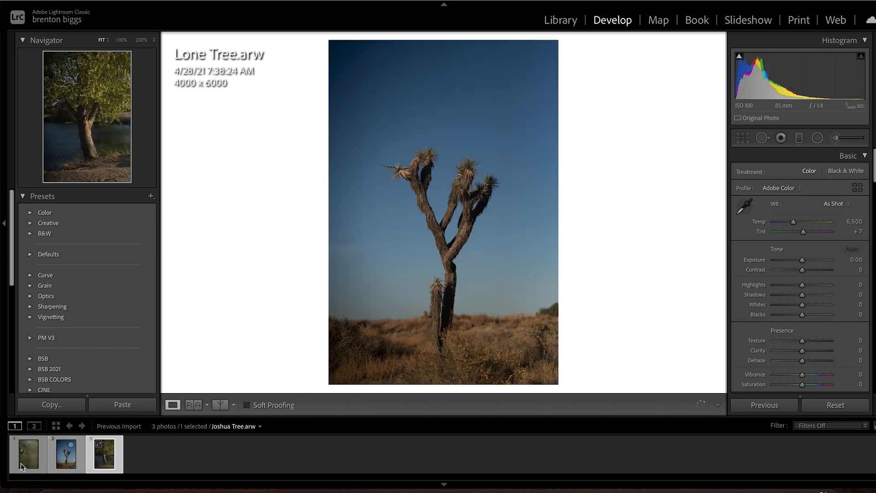
left_click(21, 465)
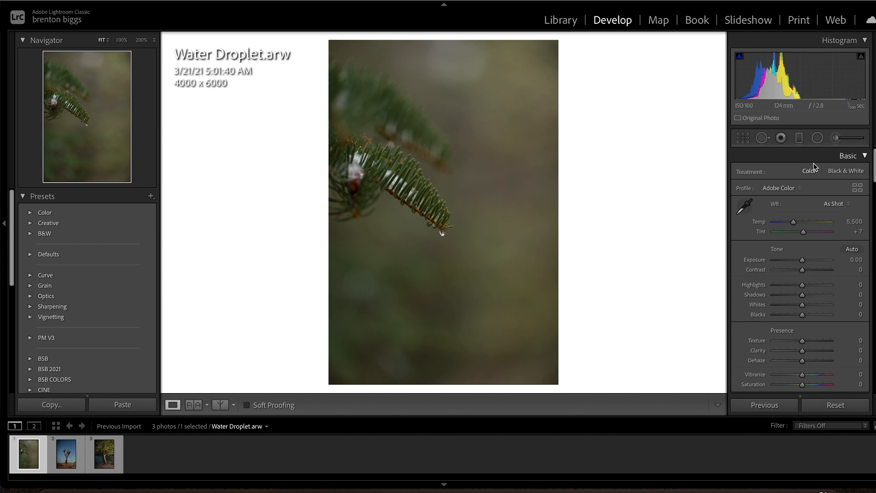
Step: Crop the Water Droplet photo to the 4 x 5 / 8 x 10 aspect ratio, keeping the upper part of the frame
left_click(441, 228)
left_click(446, 228)
left_click(743, 139)
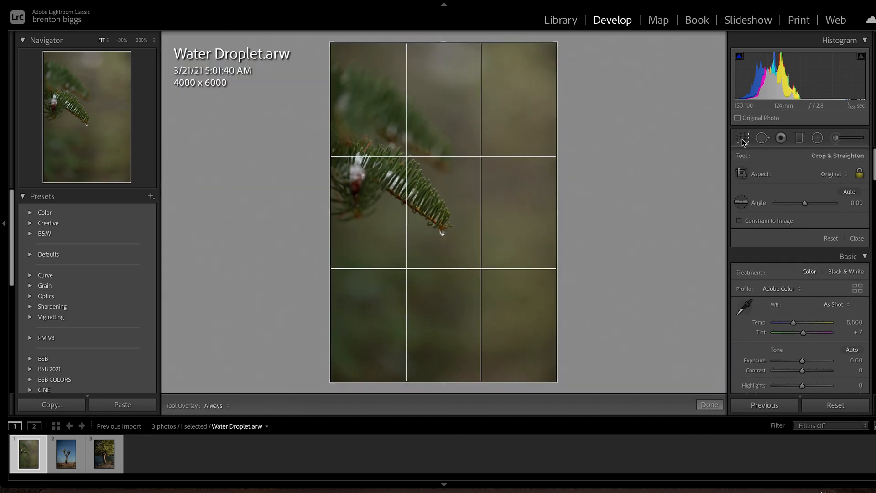
left_click(841, 176)
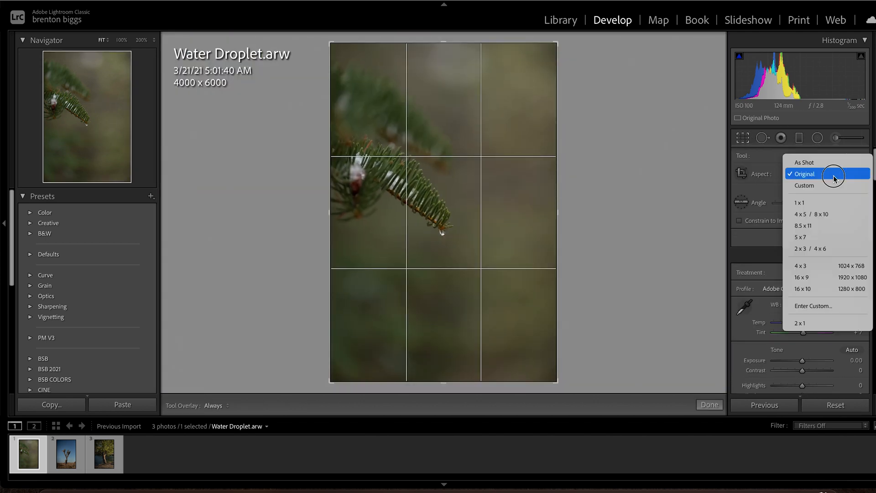
left_click(837, 213)
left_click_drag(484, 213, 469, 246)
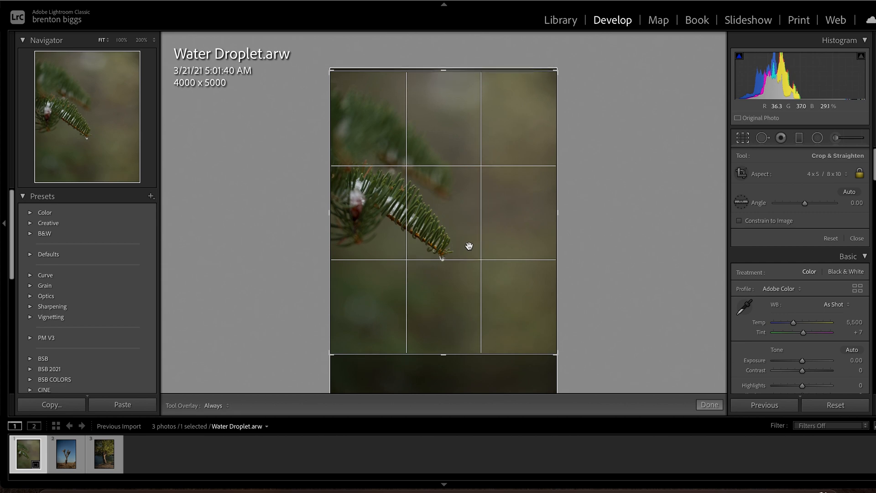
key("Return")
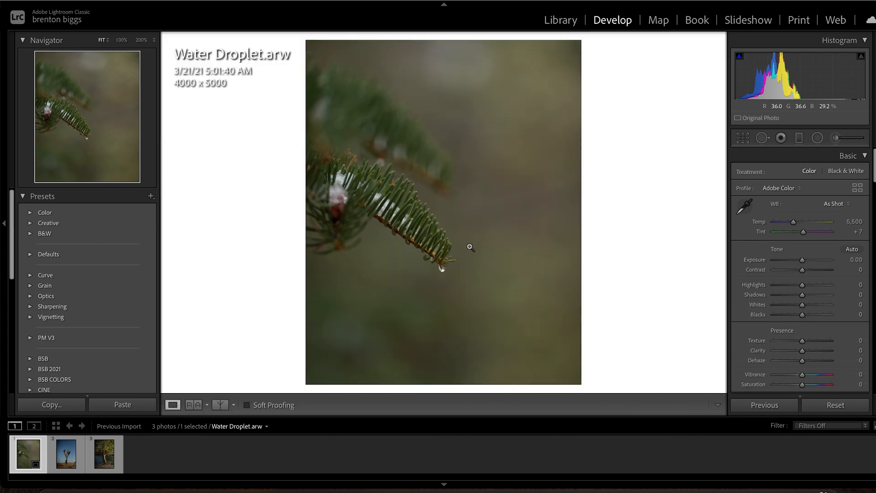
Step: Inspect the droplet up close and set the photo's Exposure to +0.25 and Contrast to +15
left_click(436, 262)
left_click(435, 259)
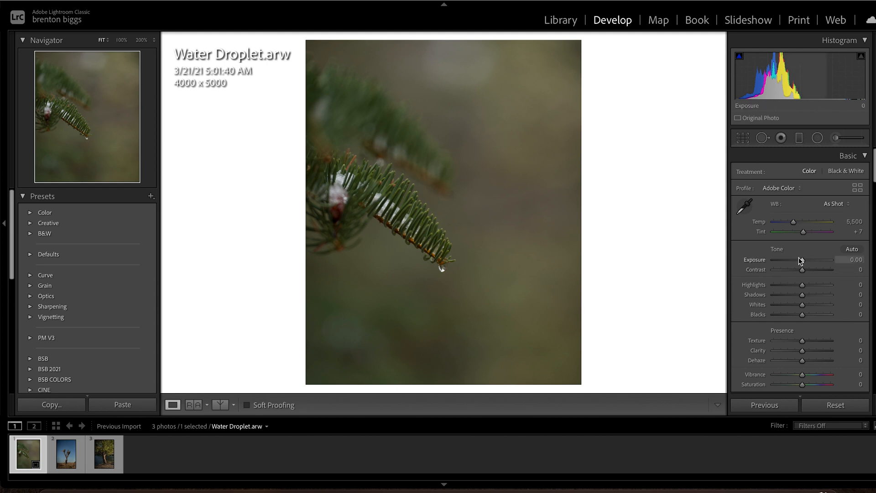
left_click_drag(802, 261, 803, 261)
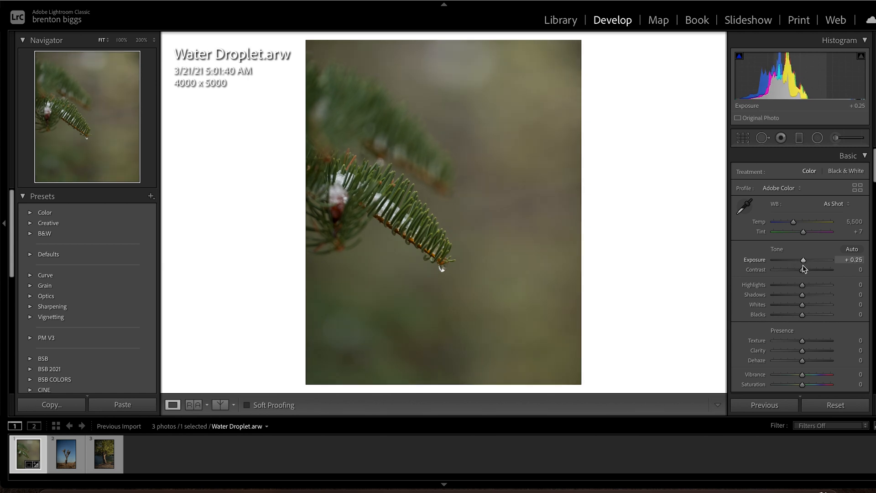
left_click_drag(803, 272, 808, 272)
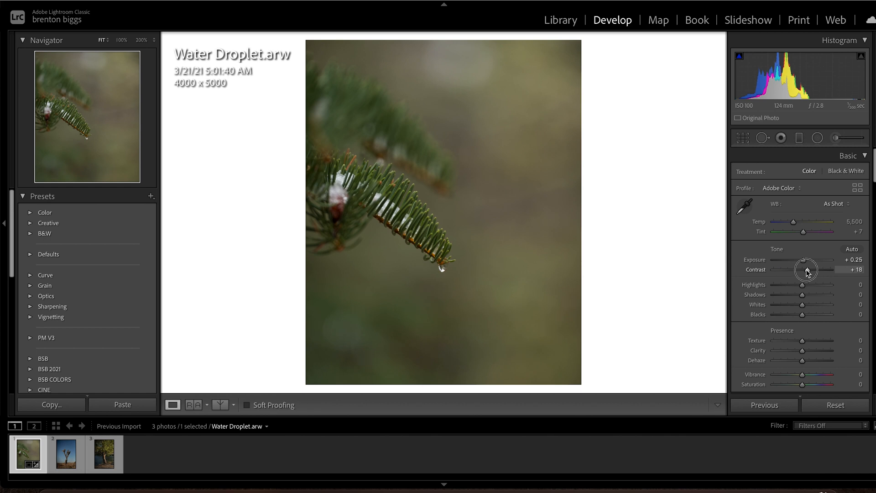
left_click_drag(808, 271, 806, 272)
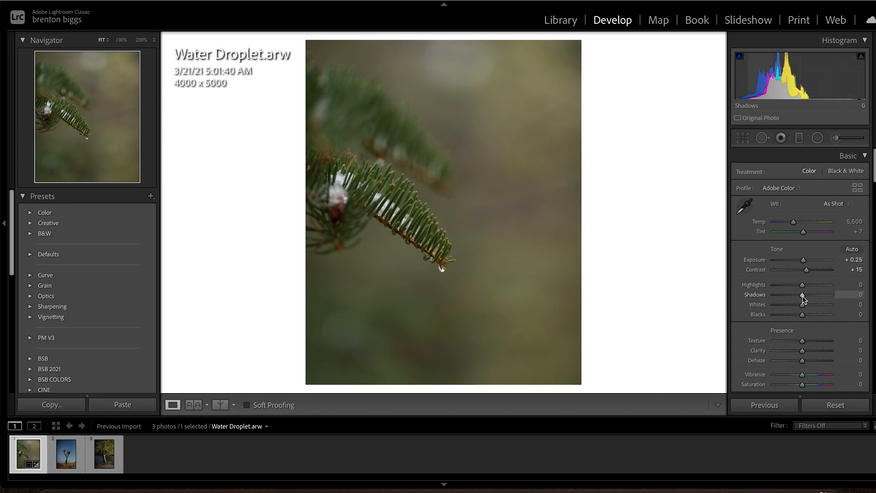
Step: Lower the tone curve's shadows with a point at input 65, output 51, and lift the black point to output 18
scroll(802, 296, "down", 1)
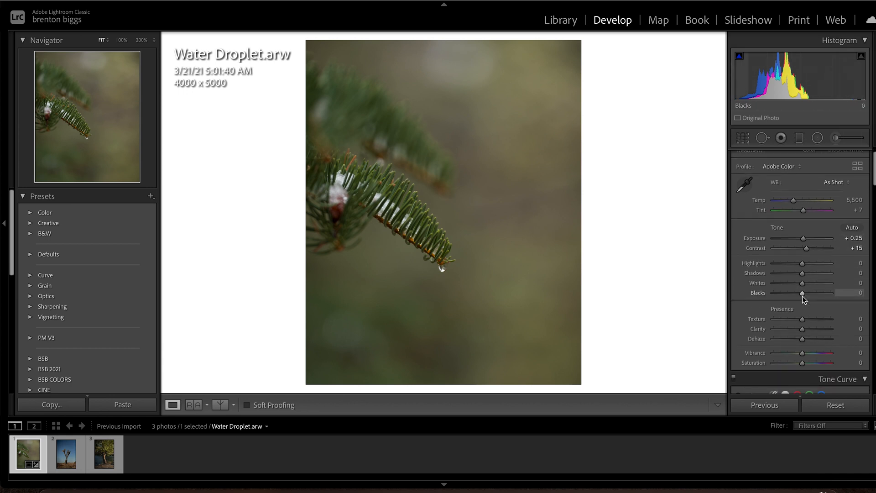
scroll(803, 296, "down", 3)
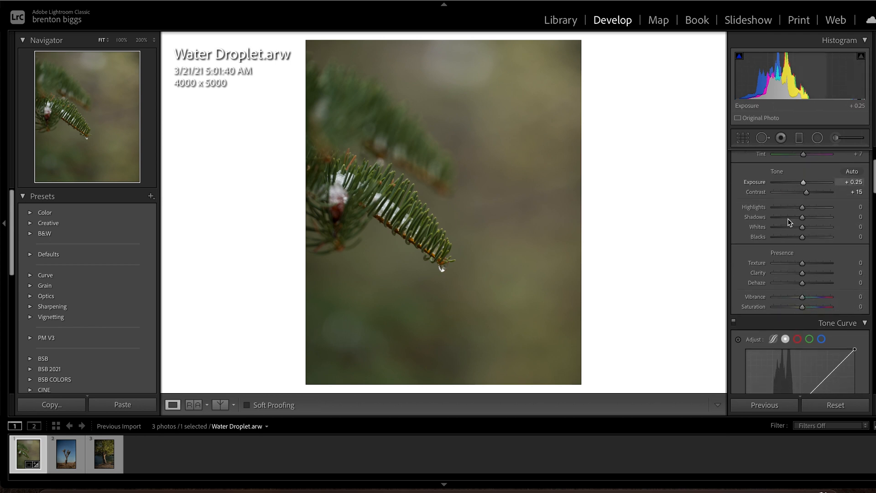
scroll(782, 319, "down", 6)
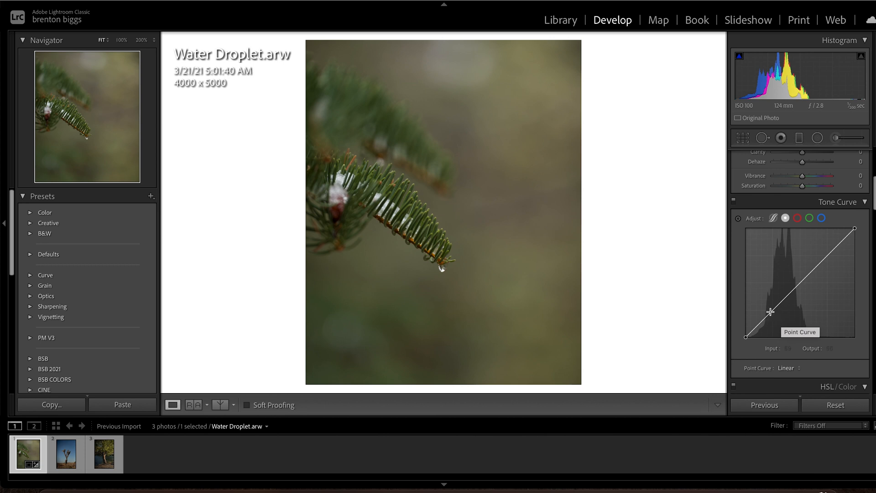
left_click_drag(773, 311, 775, 318)
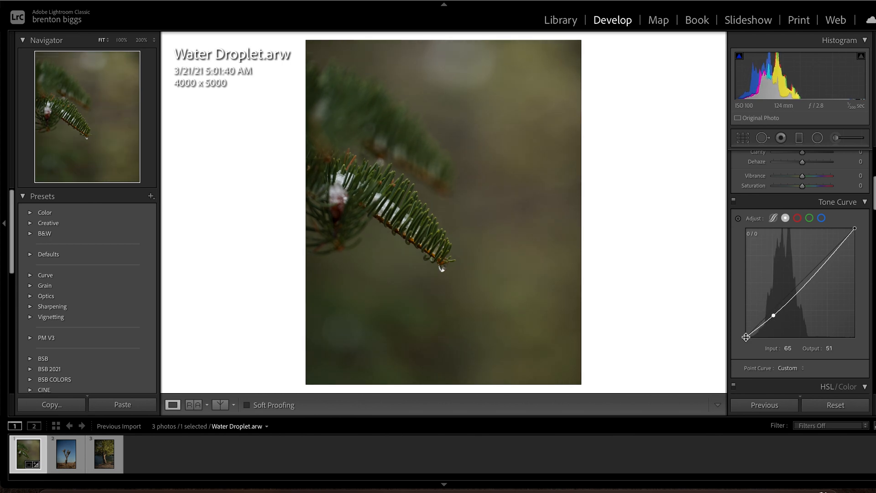
left_click_drag(746, 339, 734, 333)
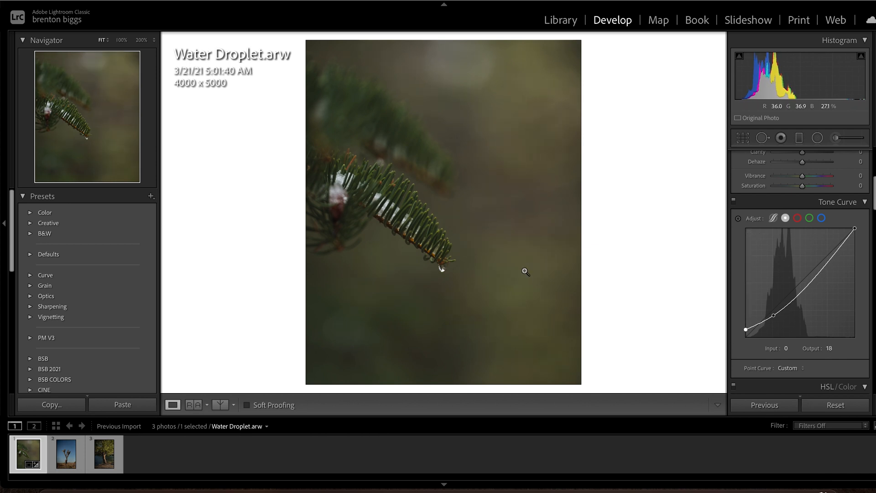
Step: Lift the tone curve's black point slightly more and add a highlights point at input 183, output 195, keeping the white point at 255
left_click(441, 270)
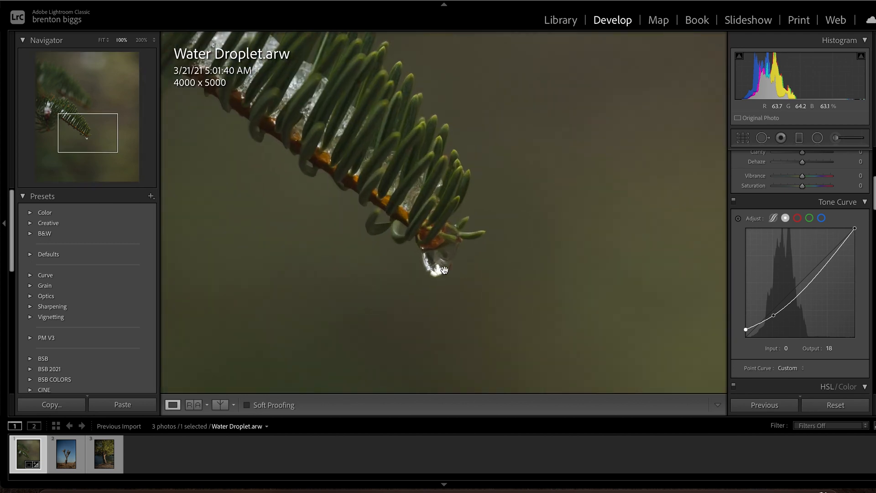
left_click(432, 262)
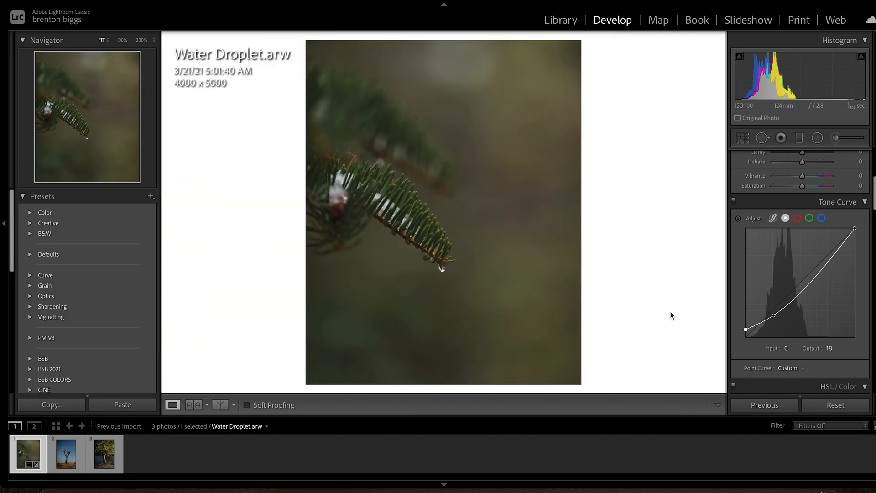
mouse_move(746, 330)
left_mouse_down()
mouse_move(744, 342)
mouse_move(731, 331)
left_mouse_up()
left_click_drag(828, 261, 825, 256)
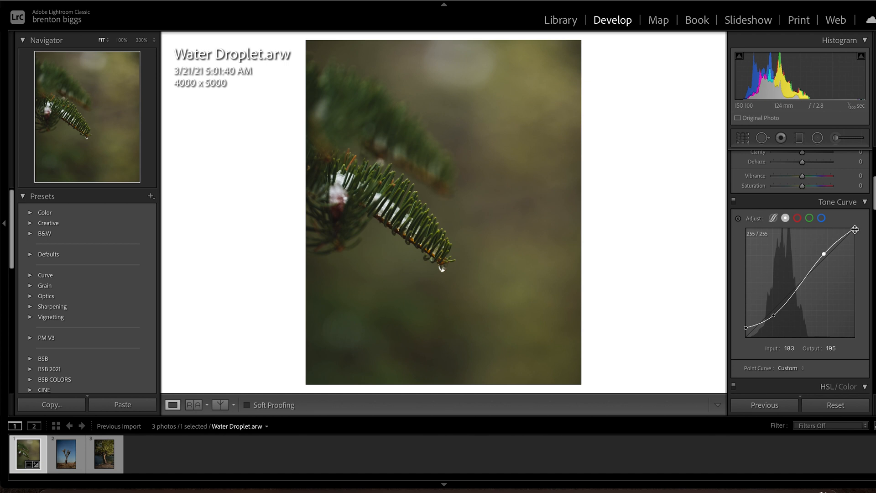
left_click(854, 230)
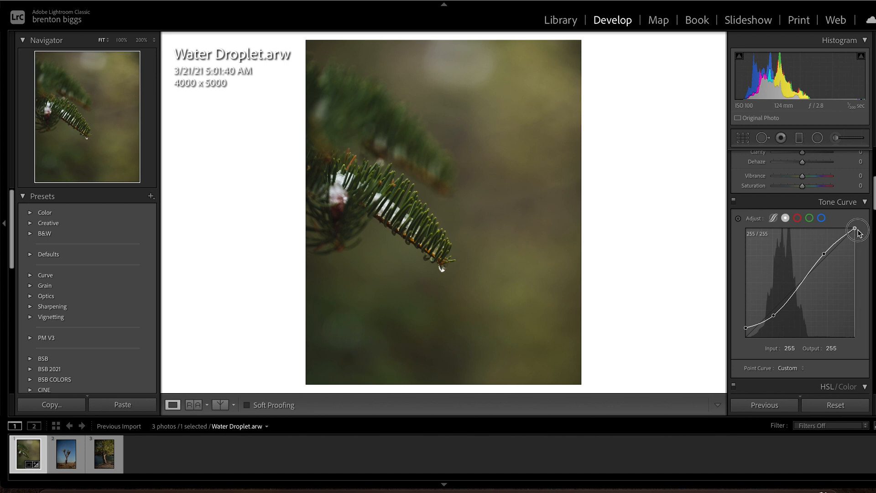
mouse_move(858, 232)
left_mouse_down()
mouse_move(863, 239)
mouse_move(861, 227)
left_mouse_up()
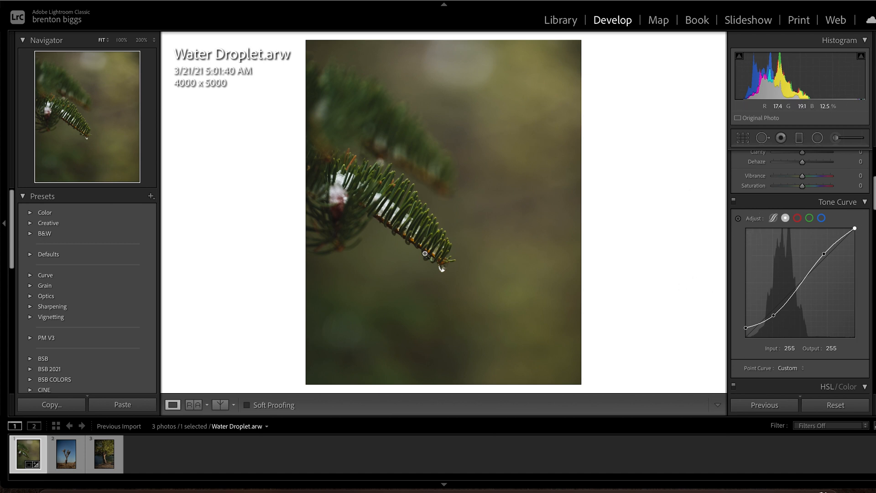
Step: Set the Blue Primary calibration to Hue -20 and Saturation +60
scroll(825, 302, "down", 1)
scroll(825, 303, "down", 10)
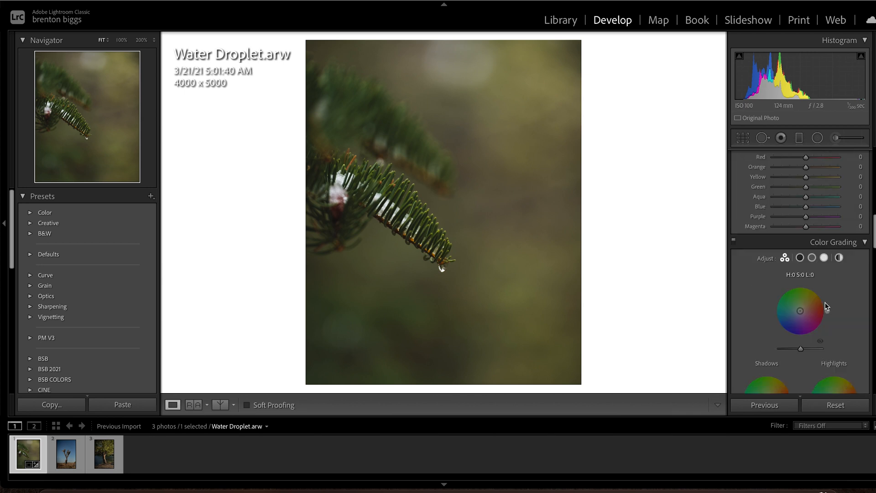
scroll(827, 305, "down", 15)
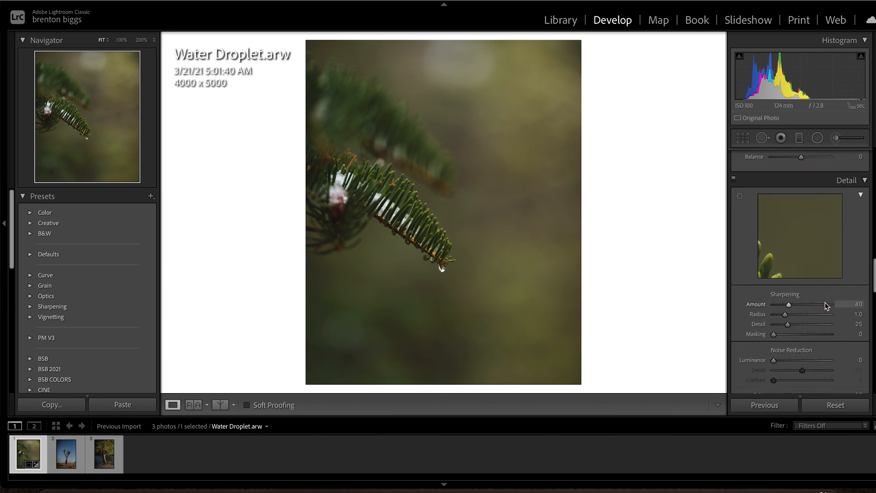
scroll(826, 310, "down", 8)
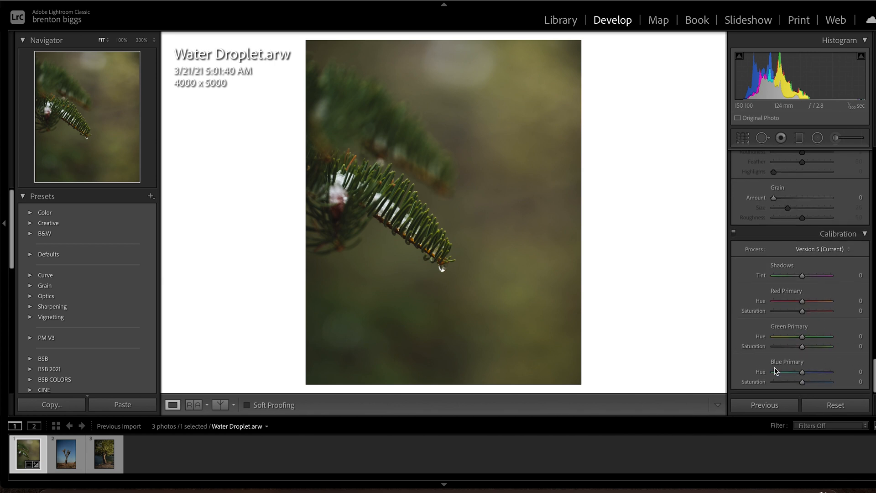
left_click(803, 374)
left_click_drag(803, 373, 796, 376)
left_click_drag(798, 377, 800, 376)
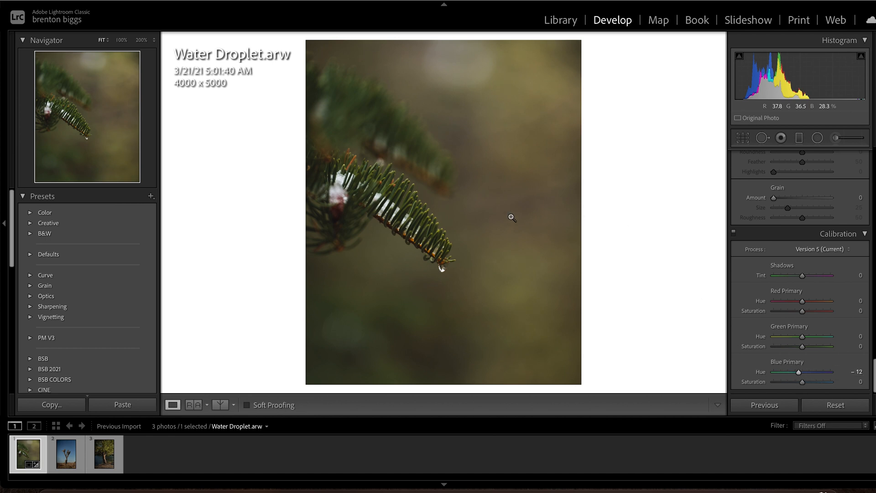
left_click_drag(799, 374, 797, 375)
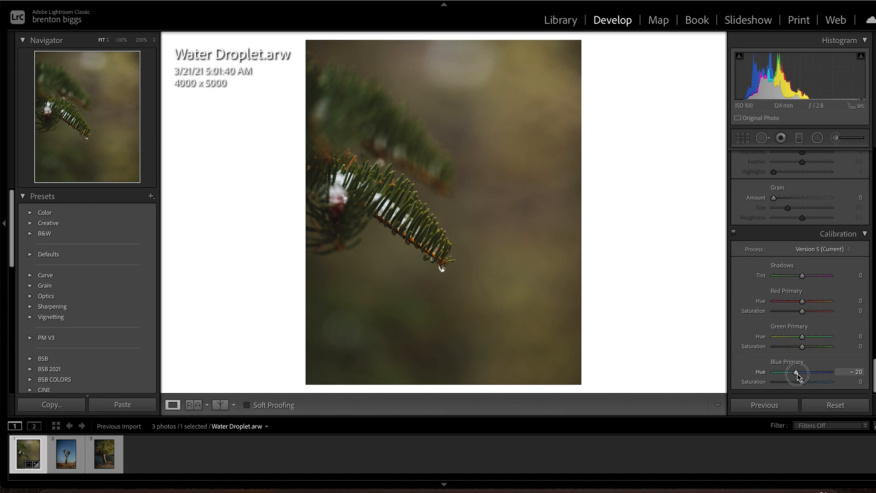
left_click_drag(798, 375, 797, 375)
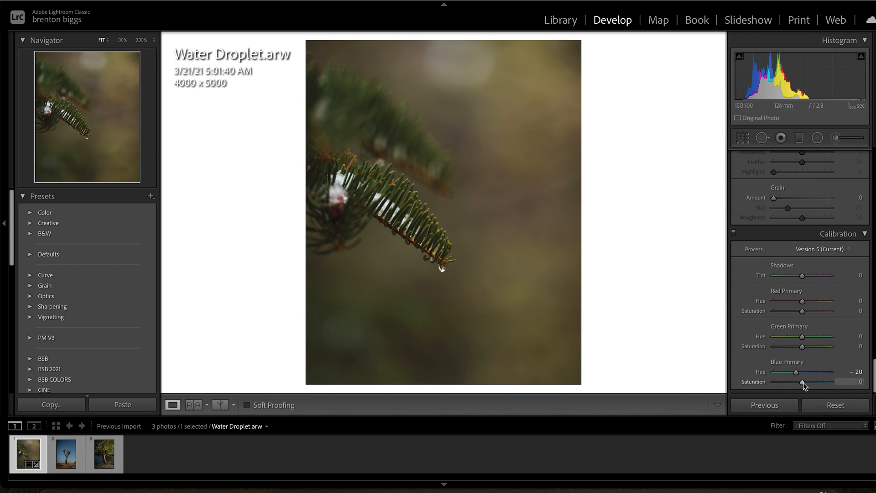
left_click_drag(802, 382, 820, 385)
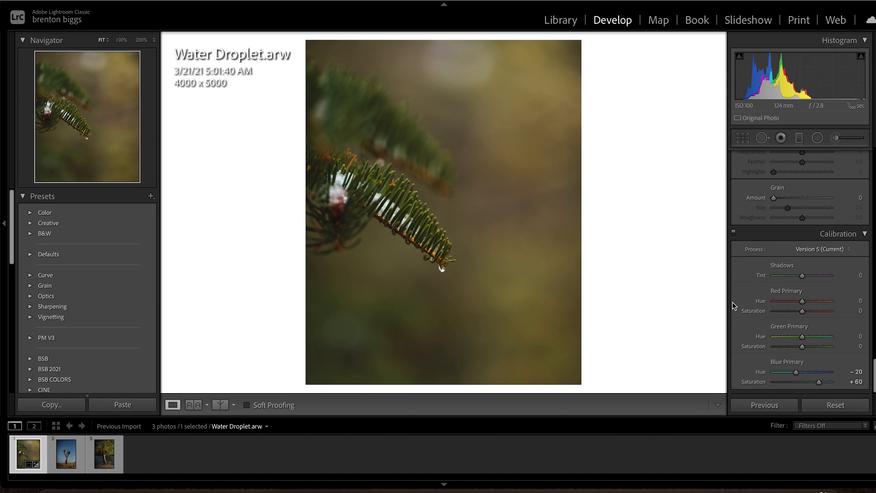
Step: Set the Green Primary calibration to Hue +30 and Saturation +20, leaving the Red Primary Hue at 0
left_click(802, 337)
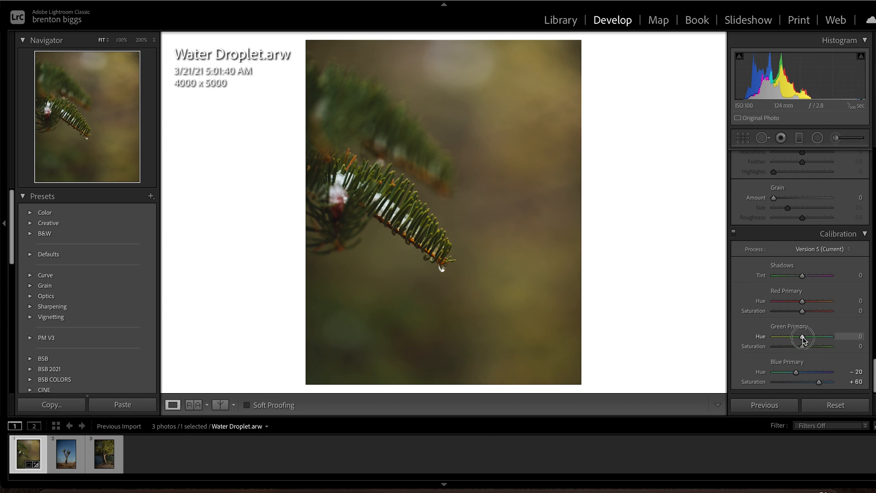
left_click_drag(803, 338, 811, 337)
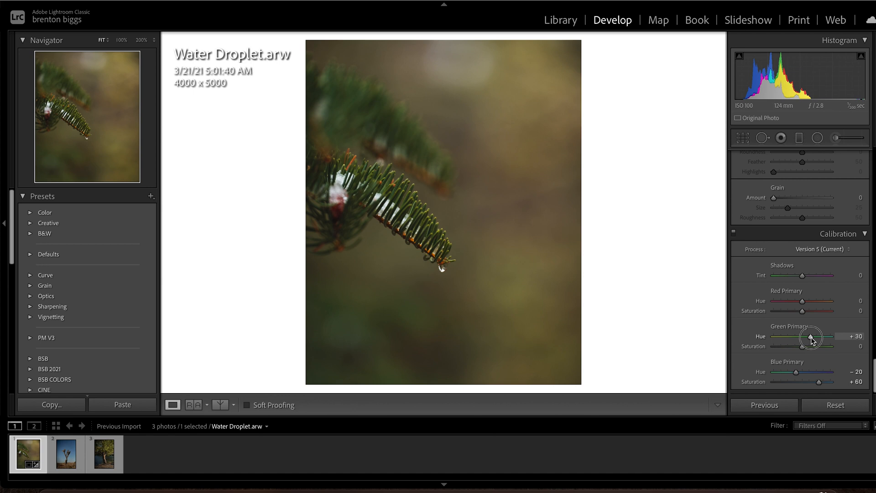
left_click_drag(811, 338, 809, 346)
left_click(802, 347)
mouse_move(803, 301)
left_mouse_down()
mouse_move(842, 304)
mouse_move(775, 301)
mouse_move(805, 297)
mouse_move(791, 299)
mouse_move(803, 304)
left_mouse_up()
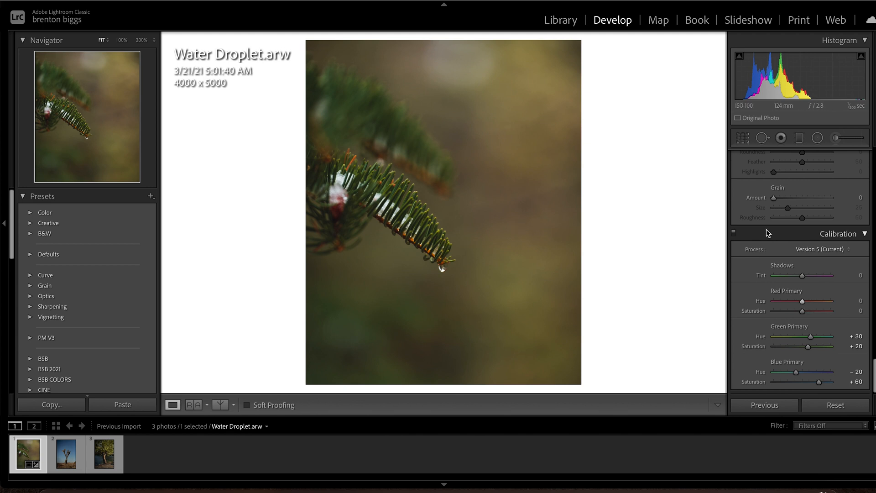
Step: Set the HSL hue of Red to +8, Orange to -10 and Yellow to -14
scroll(766, 229, "up", 5)
scroll(766, 223, "up", 3)
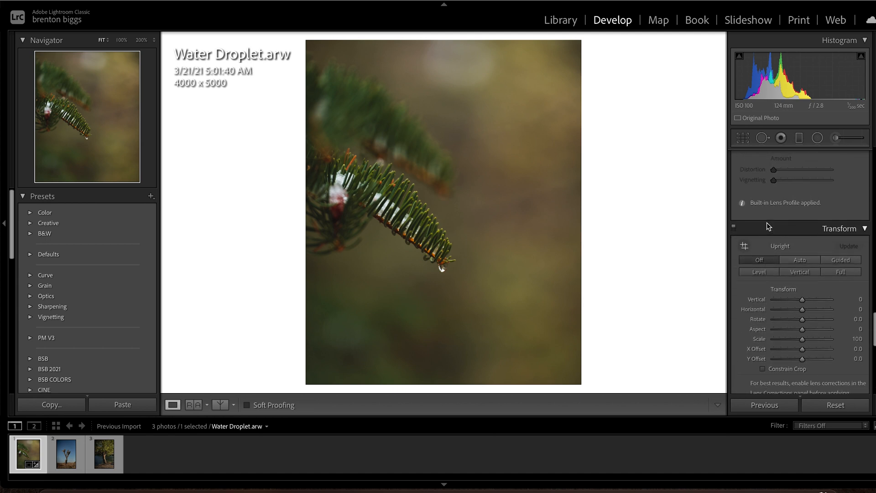
scroll(766, 223, "up", 5)
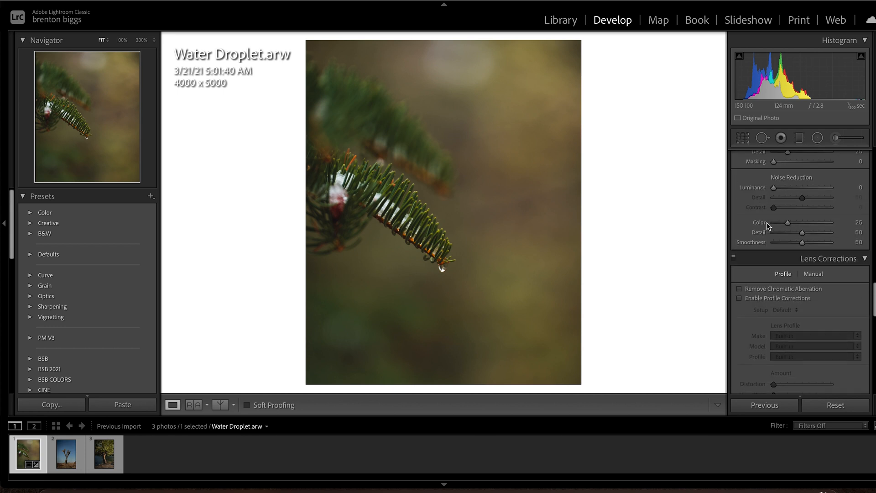
scroll(766, 223, "up", 6)
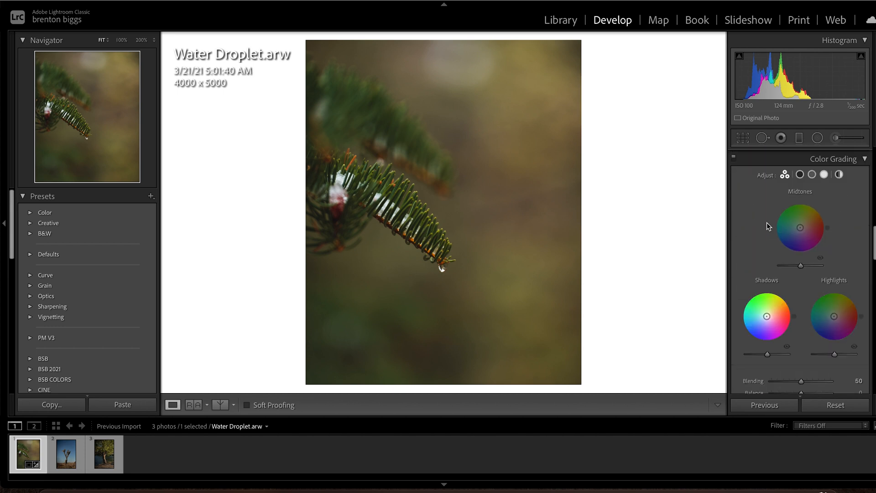
left_click(744, 195)
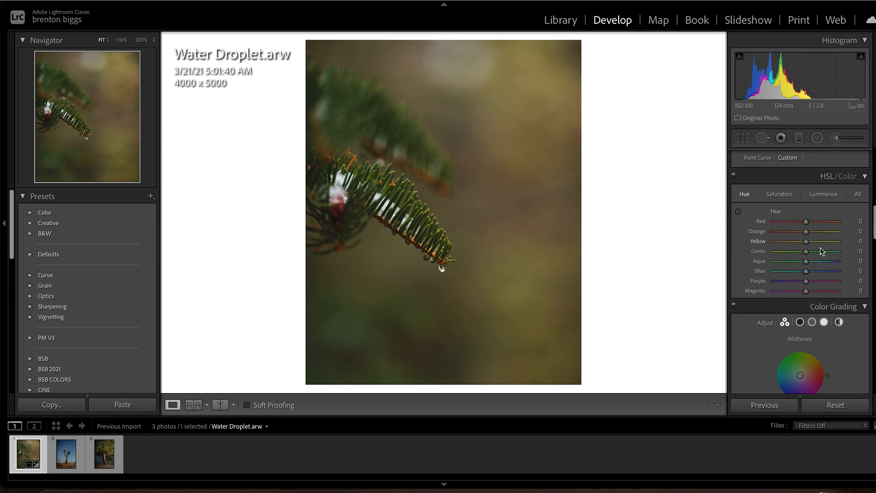
left_click(805, 223)
left_click_drag(805, 225, 808, 225)
mouse_move(807, 234)
left_mouse_down()
mouse_move(792, 246)
mouse_move(804, 248)
left_mouse_up()
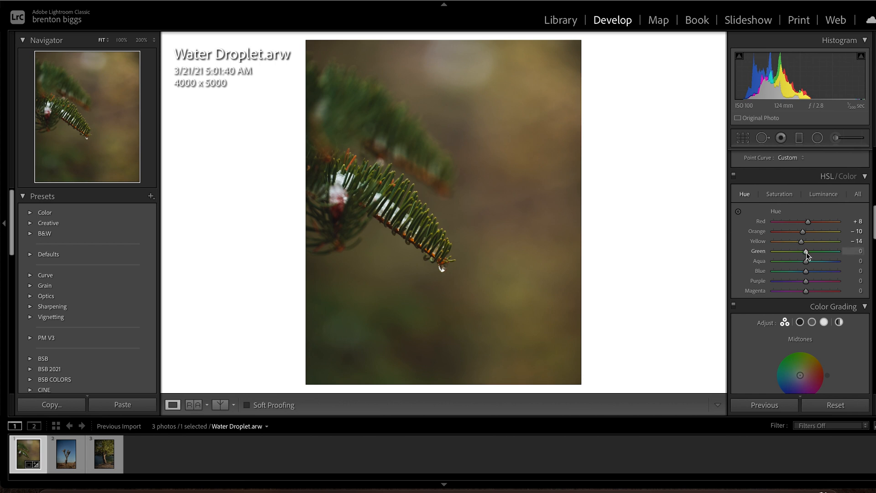
Step: Set the HSL hue of Green to -6, Aqua to +9 and Blue to -14
left_click_drag(806, 255, 809, 267)
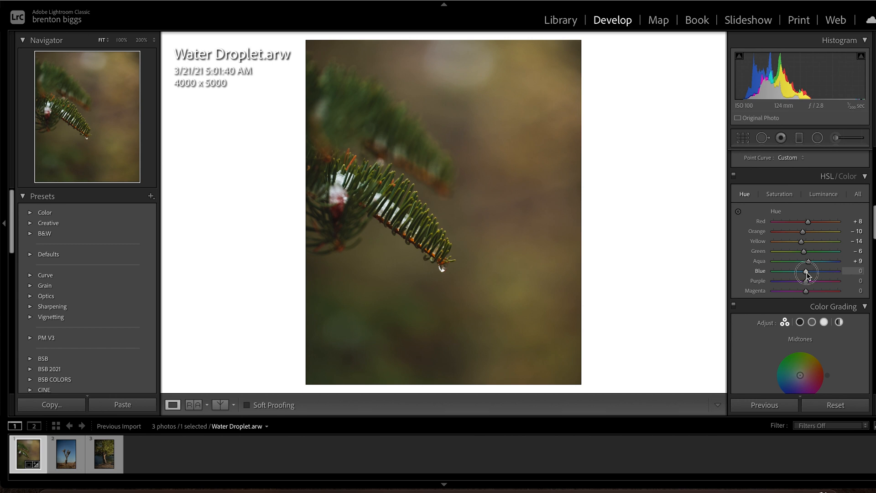
mouse_move(807, 275)
left_mouse_down()
mouse_move(771, 274)
mouse_move(822, 274)
mouse_move(791, 274)
mouse_move(804, 276)
left_mouse_up()
left_click_drag(803, 274, 802, 274)
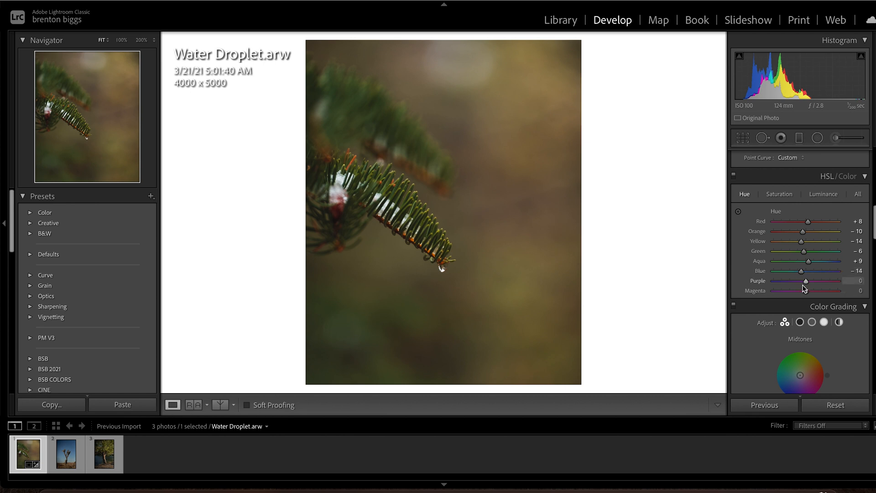
Step: Reduce the HSL saturation of Yellow to -10, Green to -50 and Blue to -25
left_click(786, 198)
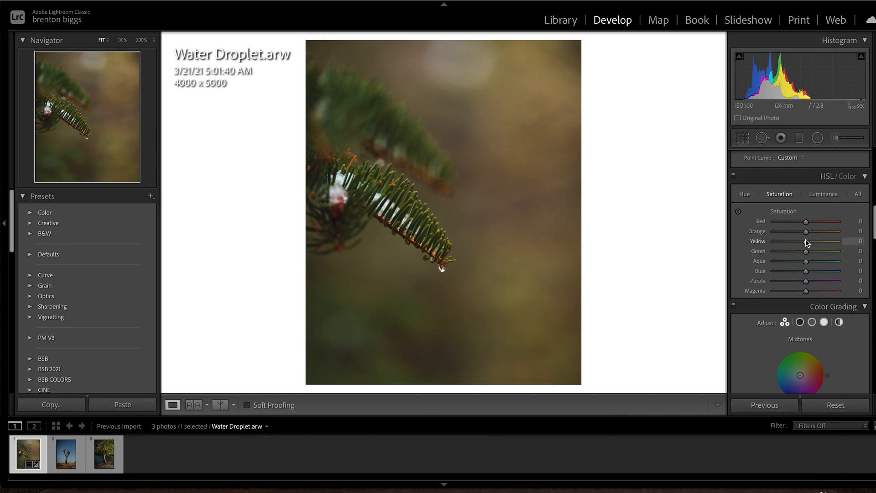
left_click_drag(807, 244, 804, 246)
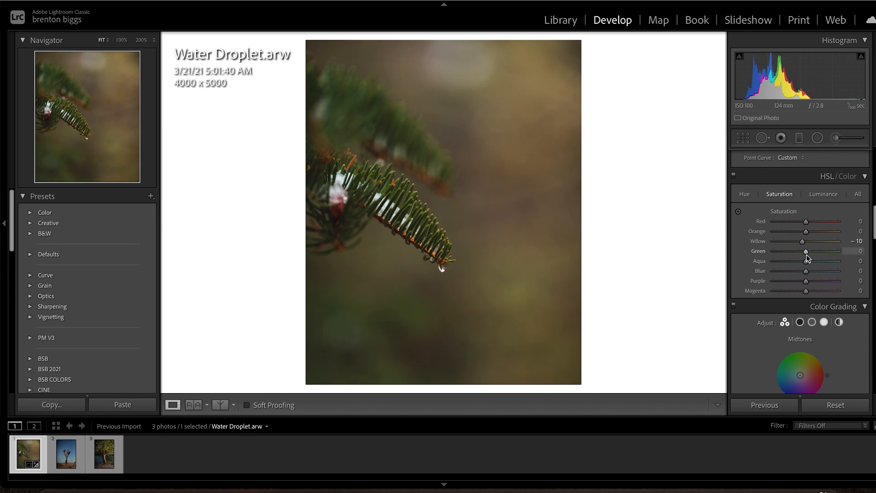
mouse_move(805, 251)
left_mouse_down()
mouse_move(782, 254)
mouse_move(790, 255)
left_mouse_up()
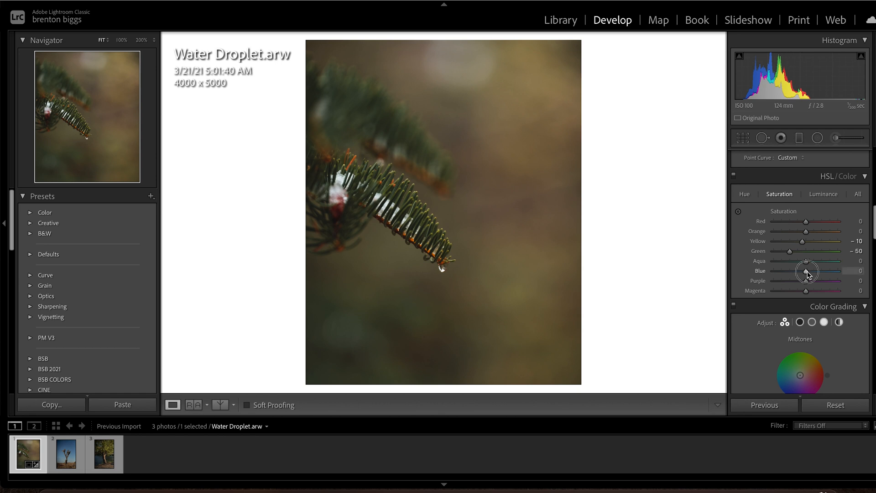
left_click_drag(807, 272, 791, 277)
left_click_drag(793, 275, 799, 275)
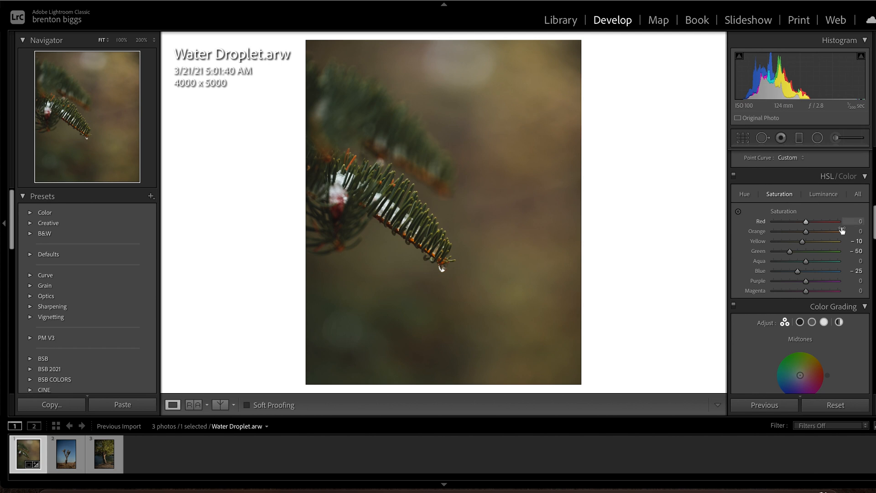
Step: Set the HSL luminance of Yellow to +10, Green to -15 and Blue to +12, and check the branch up close
left_click(830, 196)
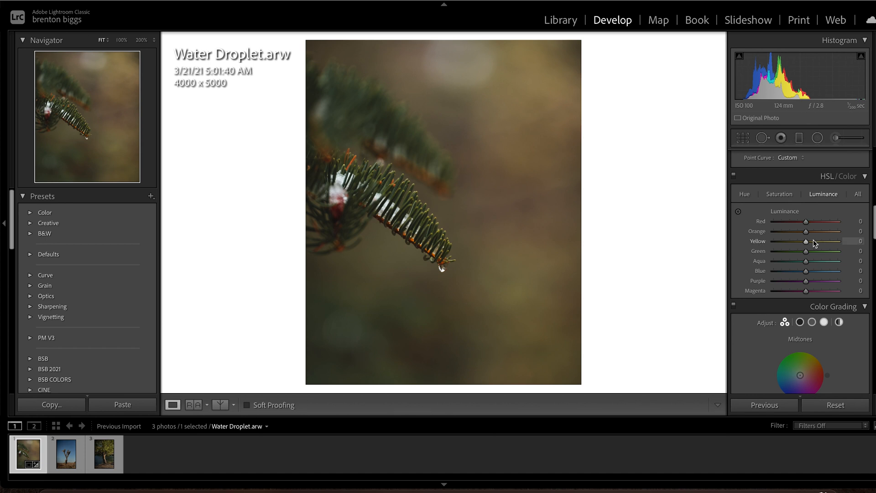
mouse_move(806, 242)
left_mouse_down()
mouse_move(817, 243)
mouse_move(809, 245)
left_mouse_up()
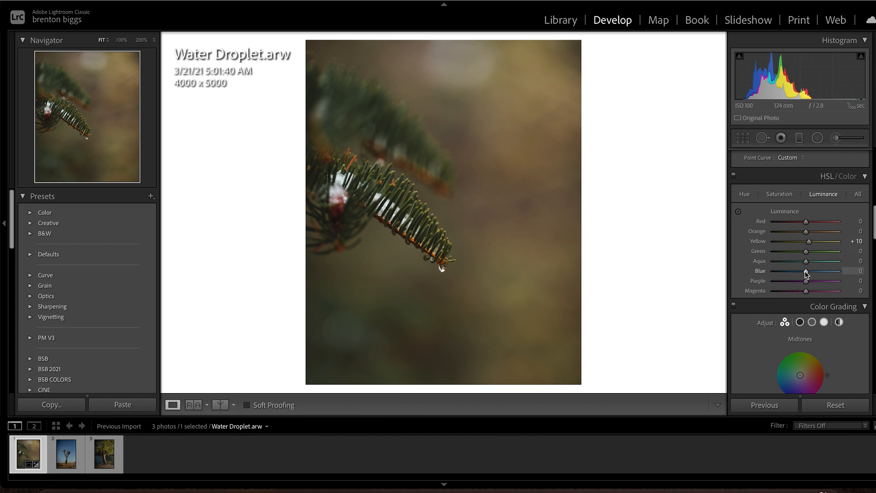
mouse_move(806, 273)
left_mouse_down()
mouse_move(818, 274)
mouse_move(781, 269)
mouse_move(809, 272)
mouse_move(786, 252)
mouse_move(803, 259)
left_mouse_up()
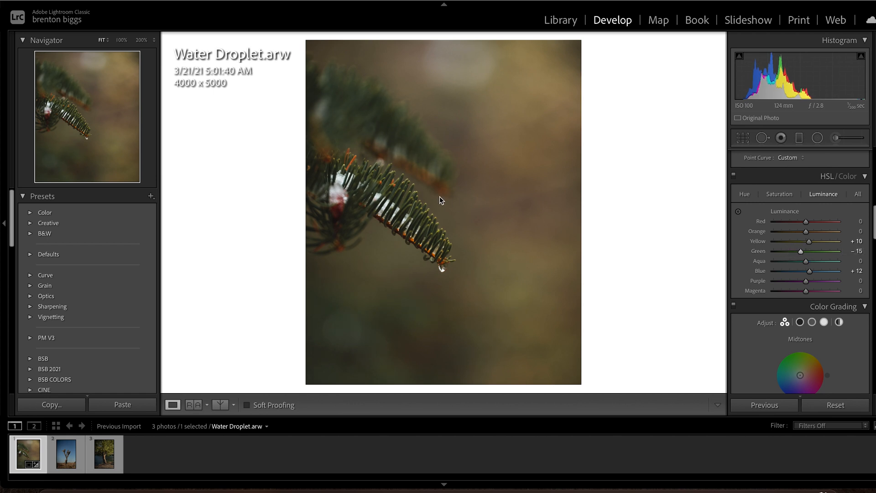
left_click(417, 217)
left_click(416, 215)
Step: Raise the Exposure to +0.35 and set Whites to +2 and Blacks to -20
scroll(816, 221, "up", 10)
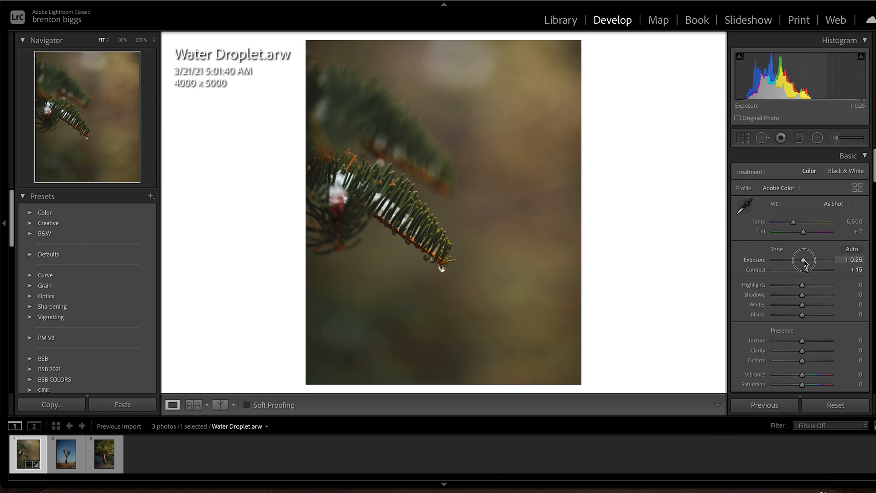
left_click_drag(804, 262, 805, 262)
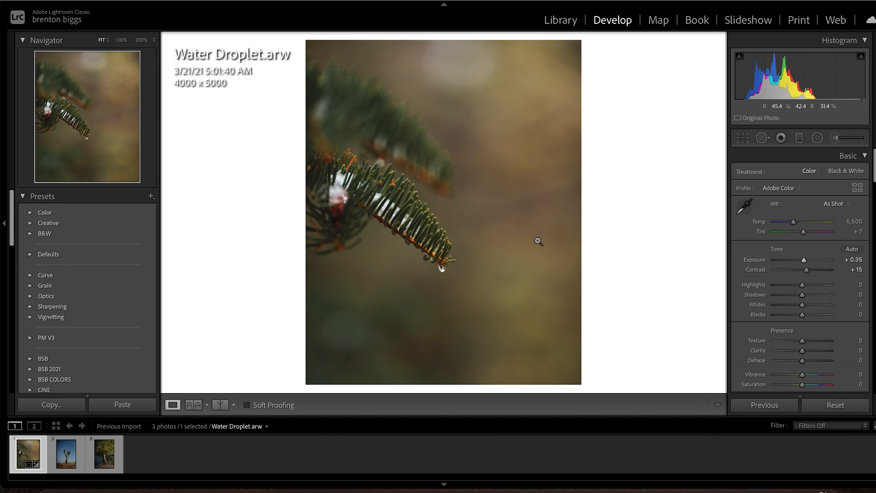
left_click(802, 315)
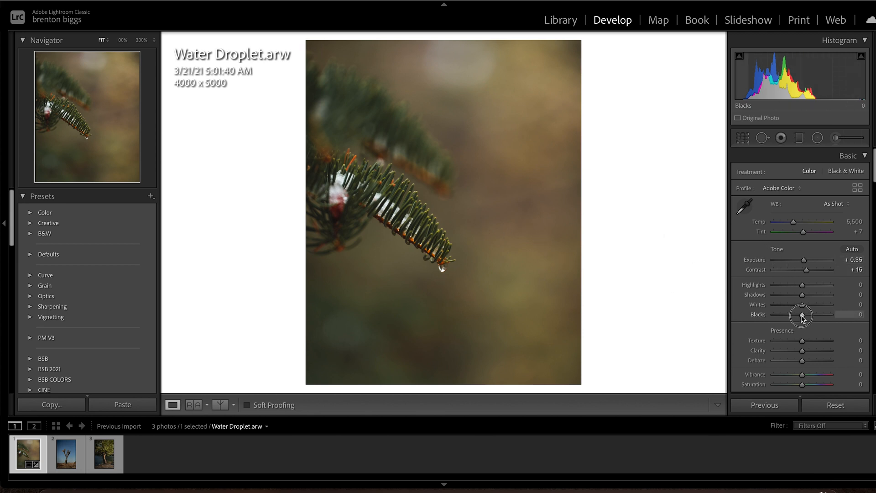
mouse_move(802, 315)
left_mouse_down()
mouse_move(792, 316)
mouse_move(793, 308)
mouse_move(804, 309)
left_mouse_up()
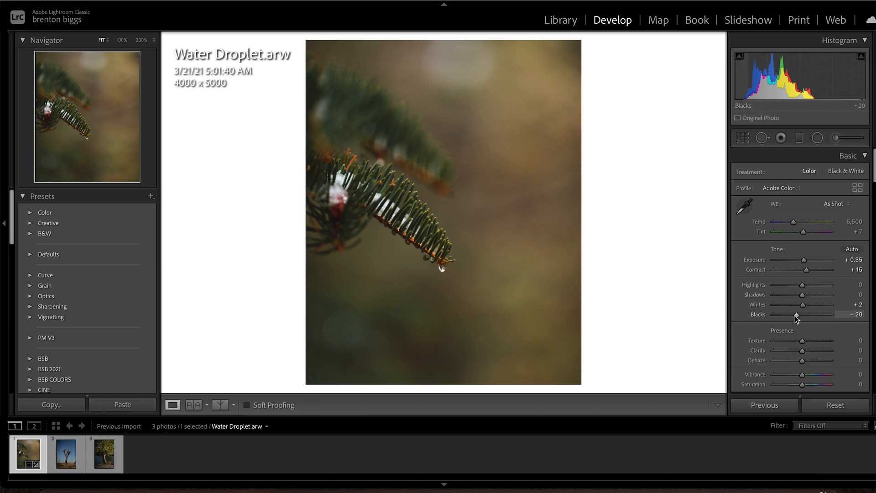
left_click(423, 238)
left_click(423, 237)
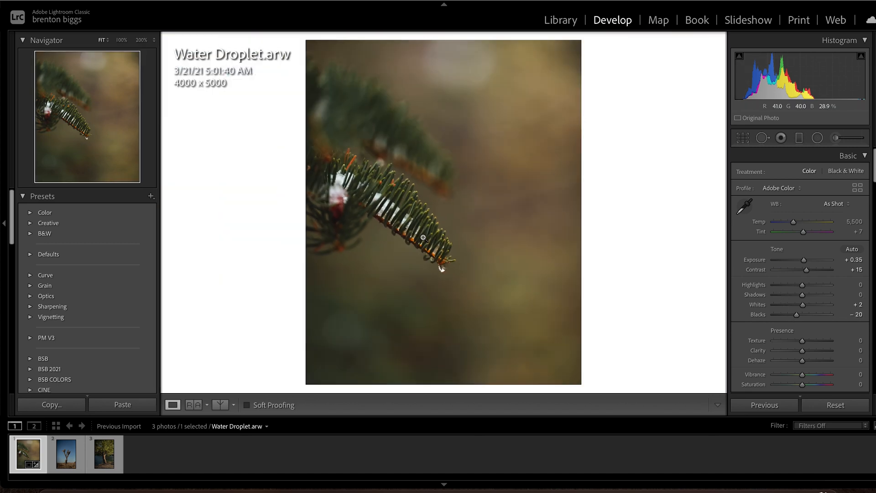
Step: Check the pine needles up close and lift the Shadows to +16
left_click(423, 237)
left_click(423, 237)
mouse_move(802, 295)
left_mouse_down()
mouse_move(826, 296)
mouse_move(785, 297)
mouse_move(853, 294)
mouse_move(806, 295)
left_mouse_up()
Step: Soften the photo by setting Clarity to -8, checking the needles and droplet at 100%
scroll(796, 274, "down", 1)
scroll(797, 275, "down", 5)
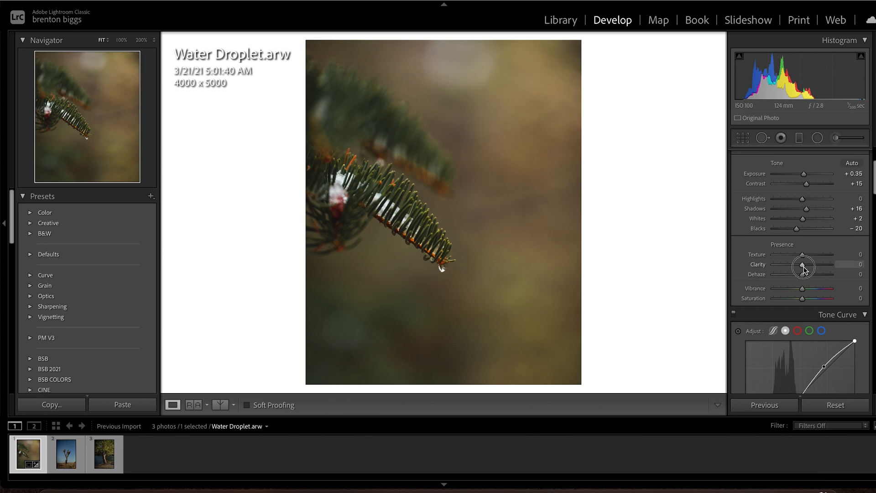
left_click_drag(804, 269, 804, 273)
left_click(417, 232)
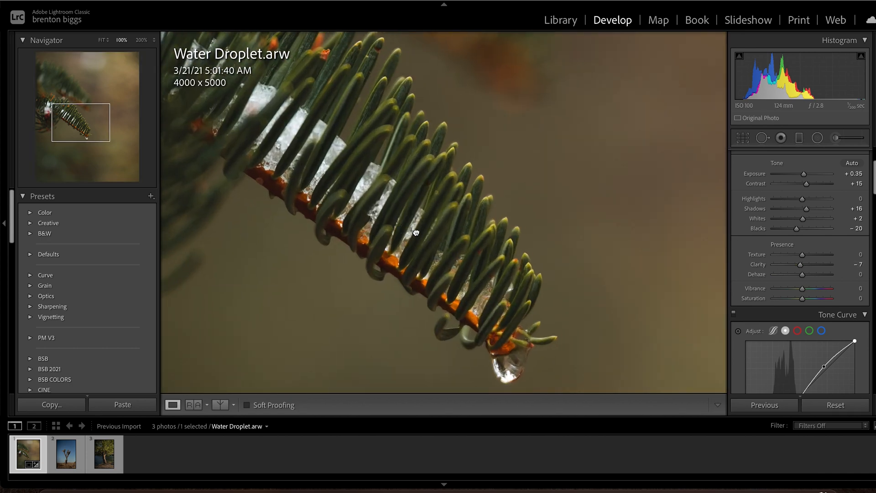
left_click(415, 231)
left_click(416, 232)
left_click(803, 269)
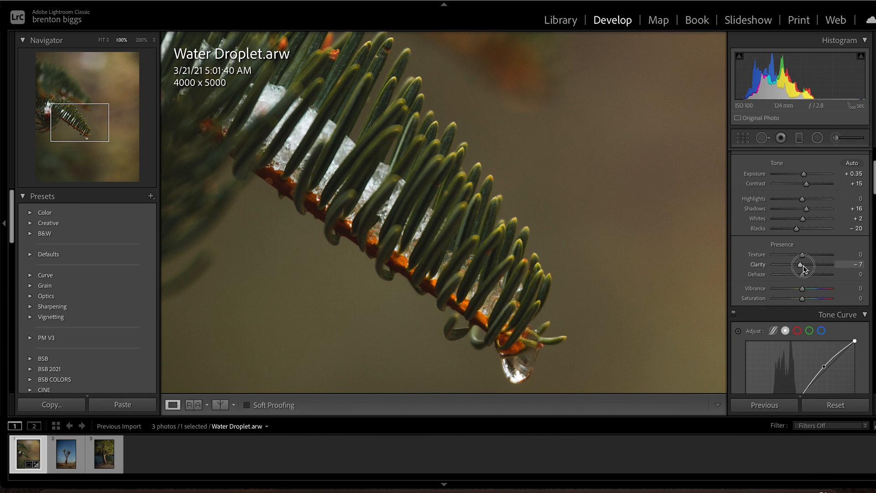
mouse_move(803, 268)
left_mouse_down()
mouse_move(780, 270)
mouse_move(802, 270)
left_mouse_up()
left_click(457, 194)
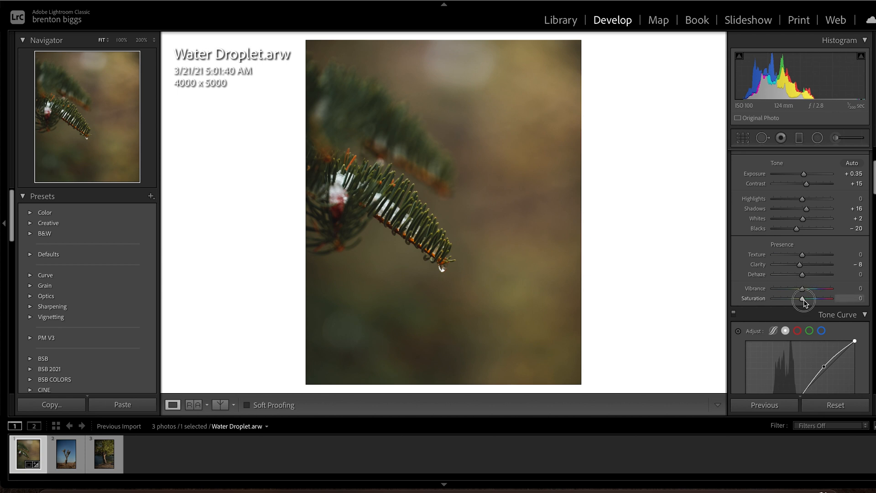
Step: Lower Vibrance to -4 and Saturation to -7, and inspect the needles at 100%
mouse_move(804, 300)
left_mouse_down()
mouse_move(791, 303)
mouse_move(805, 303)
mouse_move(802, 295)
left_mouse_up()
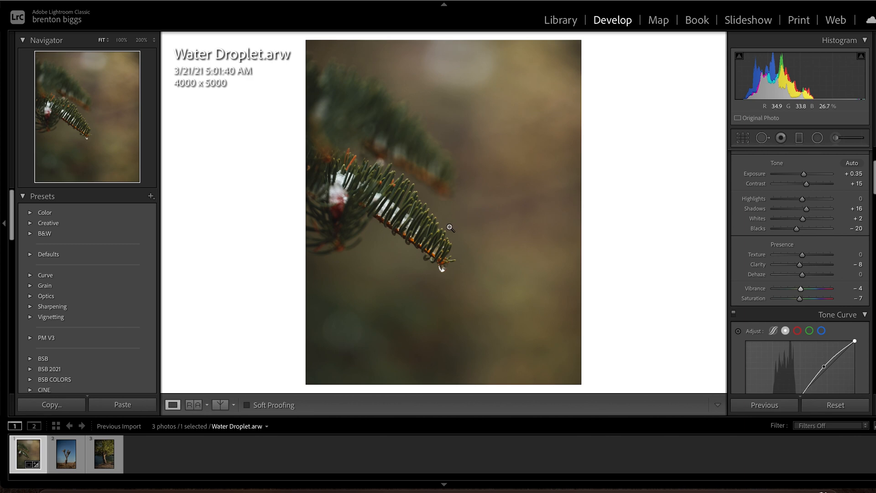
left_click(435, 221)
left_click(435, 222)
left_click(435, 221)
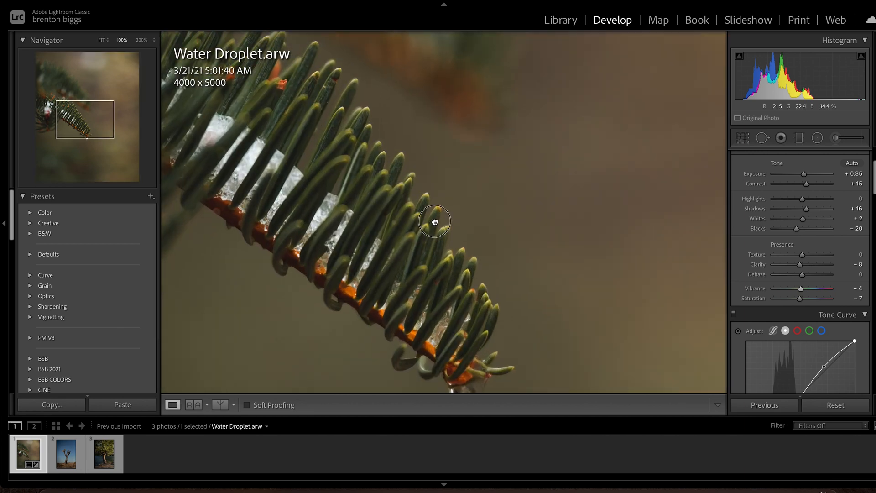
left_click(435, 222)
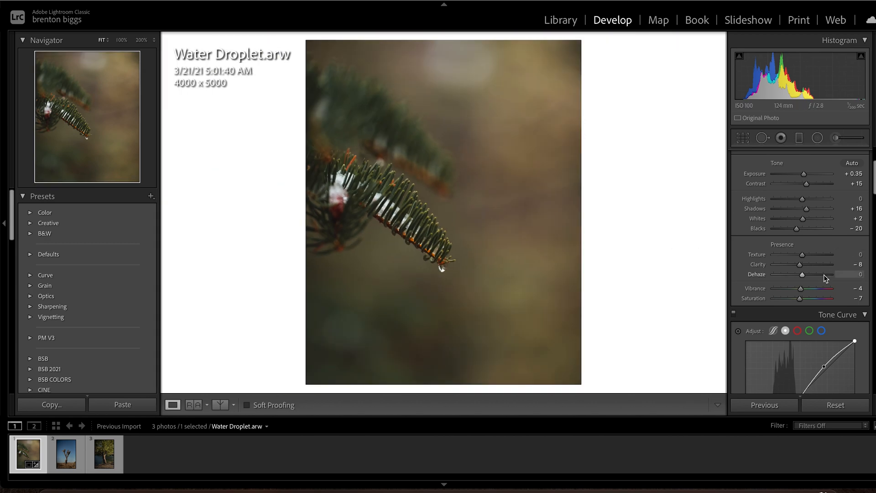
Step: Reduce the Sharpening Amount to 10
scroll(823, 275, "down", 5)
scroll(824, 274, "down", 6)
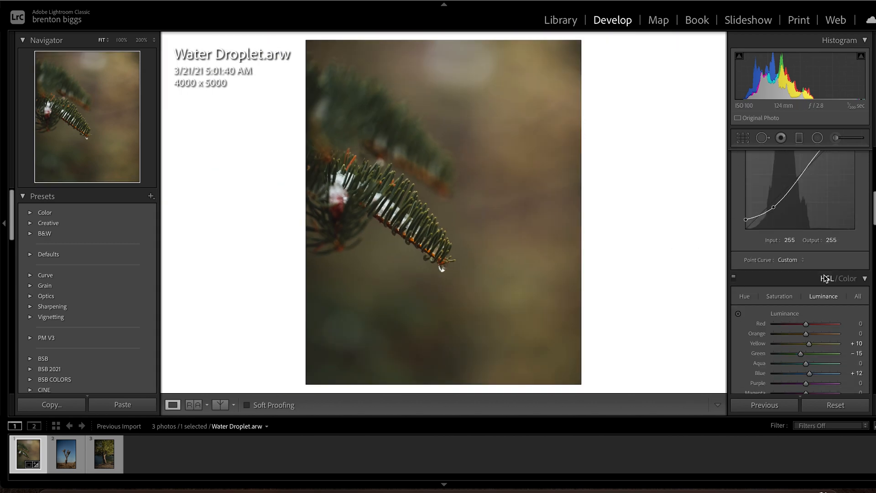
scroll(824, 275, "down", 8)
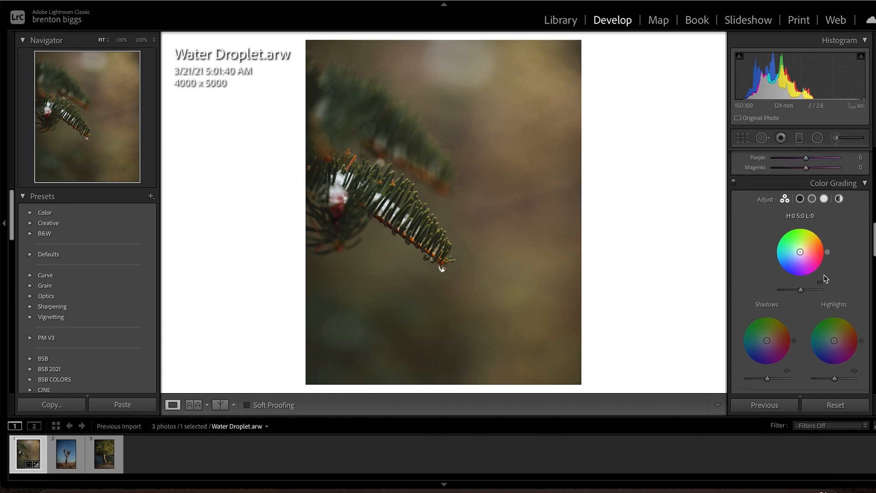
scroll(825, 279, "down", 3)
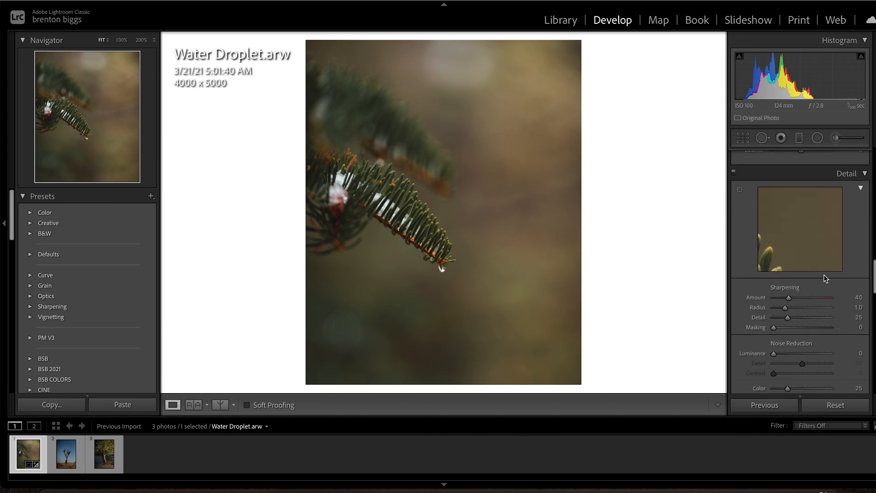
scroll(793, 321, "down", 1)
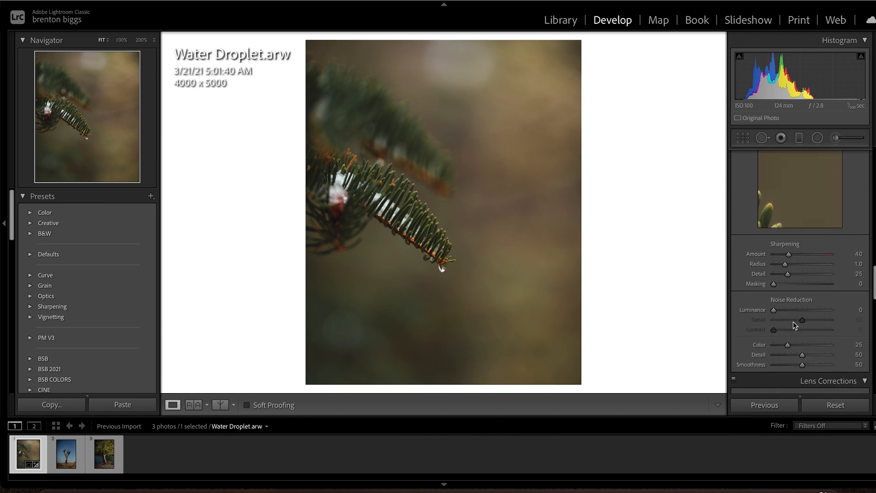
left_click(789, 254)
left_click_drag(785, 255, 777, 255)
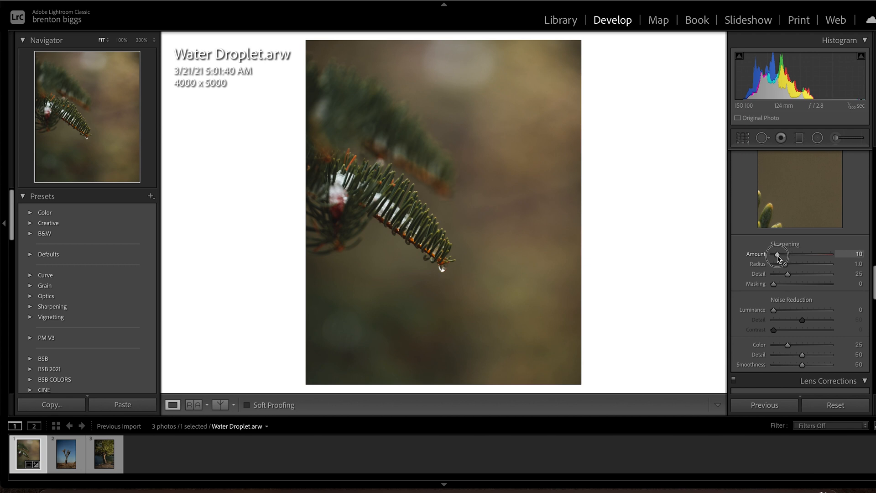
Step: Set the sharpening Masking to 36 using the mask preview, and the Radius to 0.9
left_click(775, 284, "alt")
left_click_drag(774, 284, 795, 286)
left_click(794, 284, "alt")
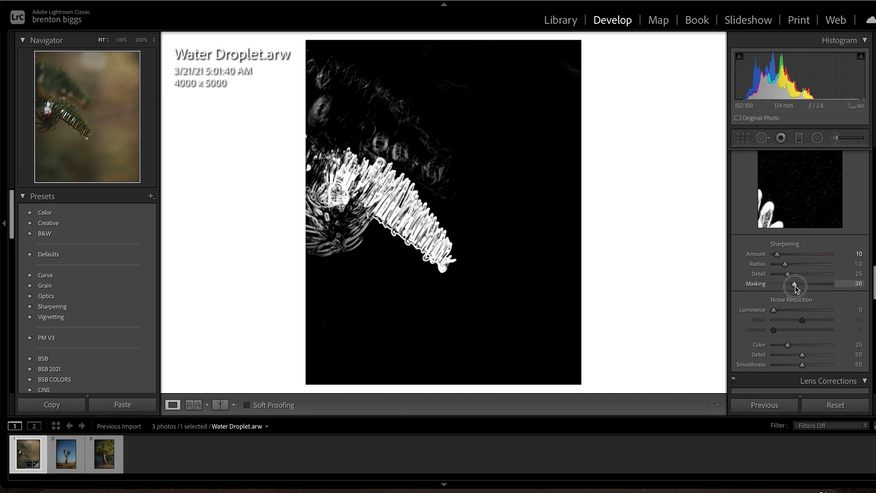
left_click_drag(795, 287, 795, 286)
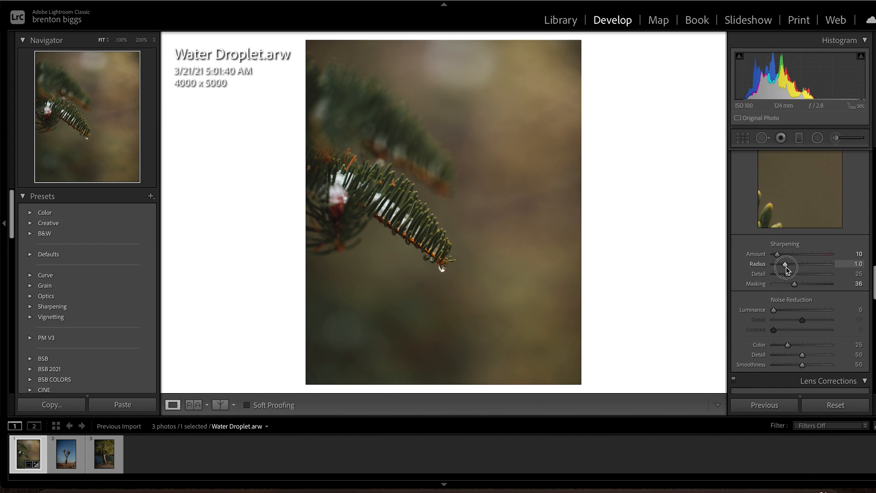
left_click_drag(785, 267, 784, 268)
Step: Examine the blurred background and the droplet at the branch tip at 100% magnification
scroll(796, 310, "down", 2)
scroll(796, 315, "down", 1)
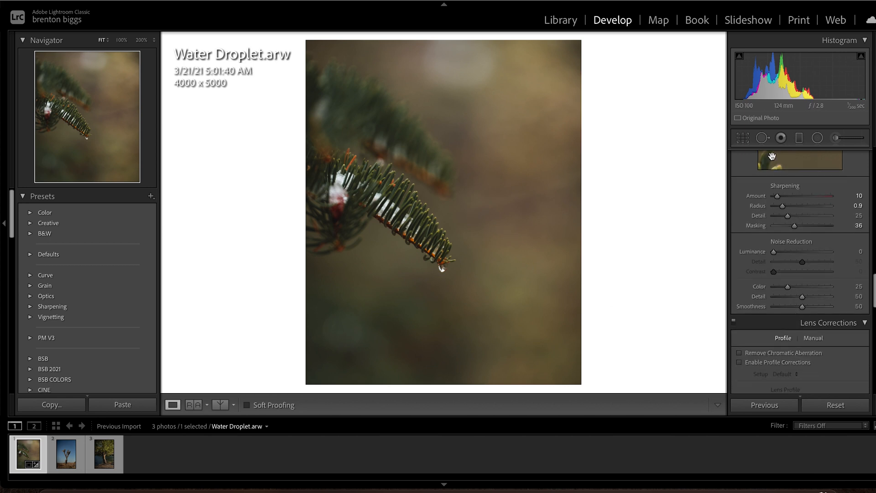
left_click(536, 208)
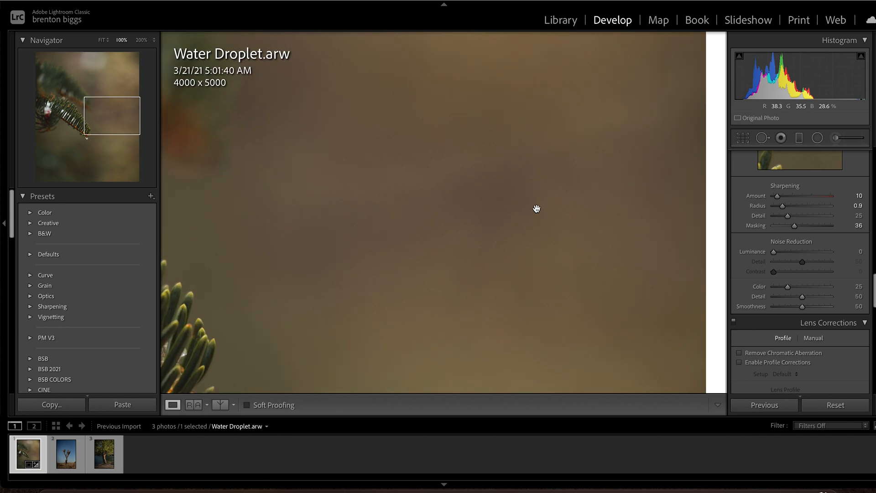
left_click(537, 210)
left_click(495, 219)
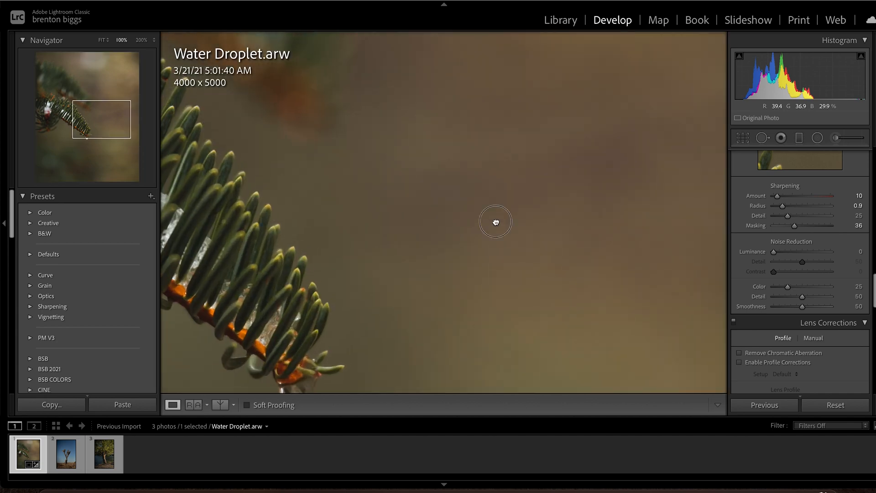
left_click(495, 220)
scroll(801, 298, "down", 10)
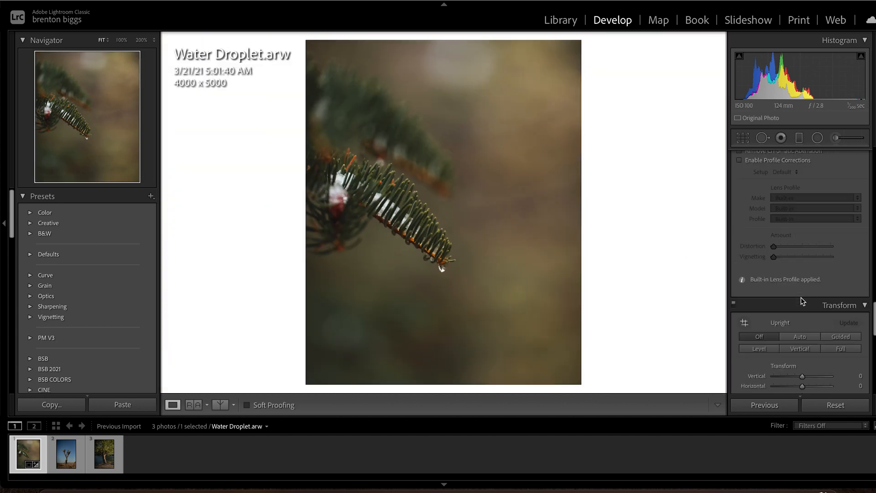
scroll(801, 297, "down", 4)
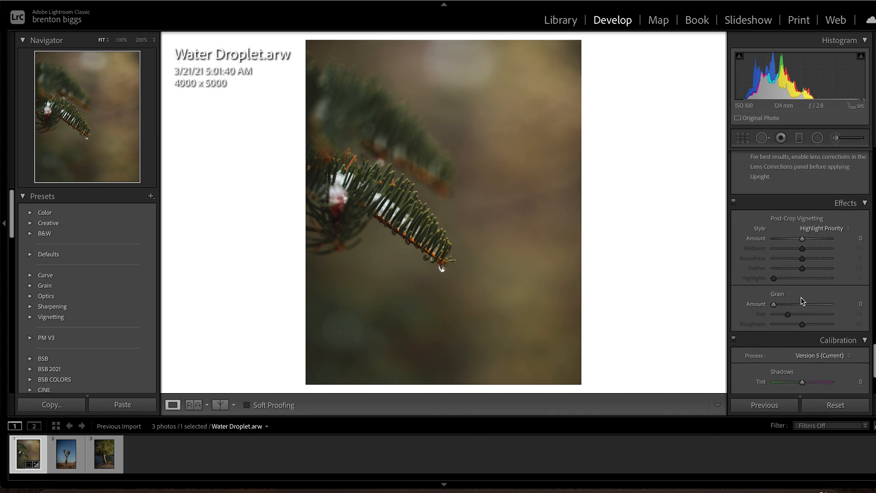
left_click(478, 243)
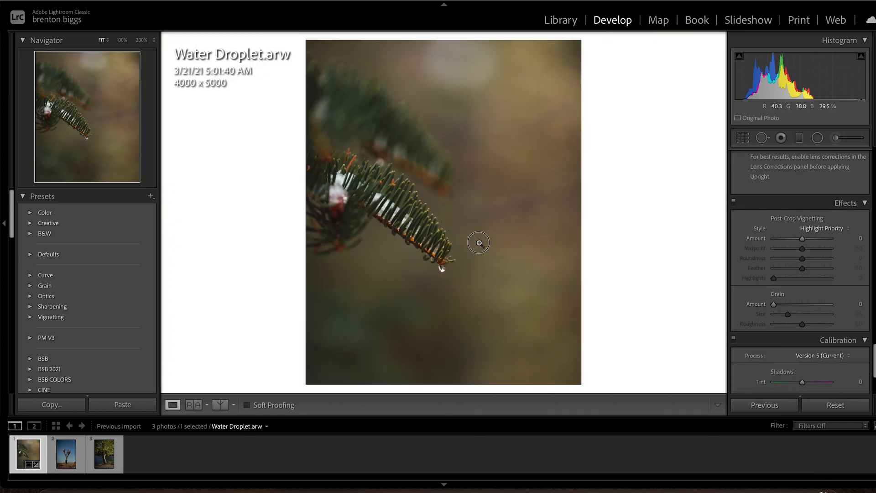
left_click(479, 242)
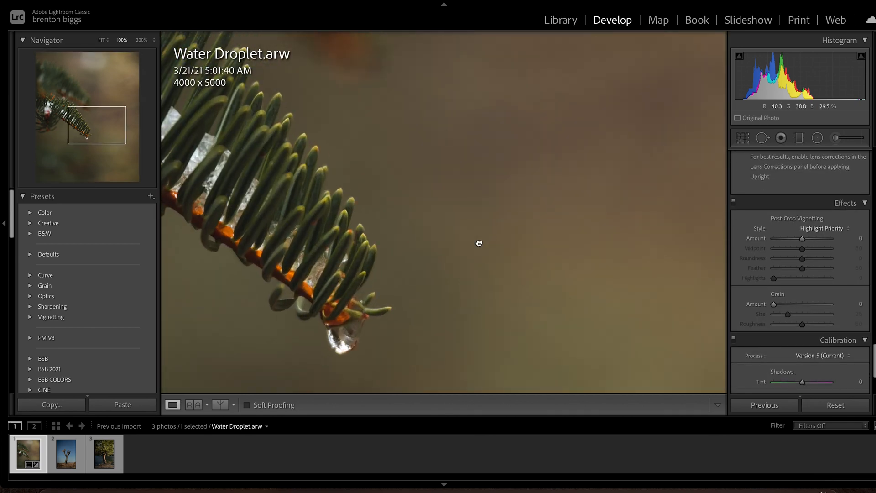
left_click(478, 242)
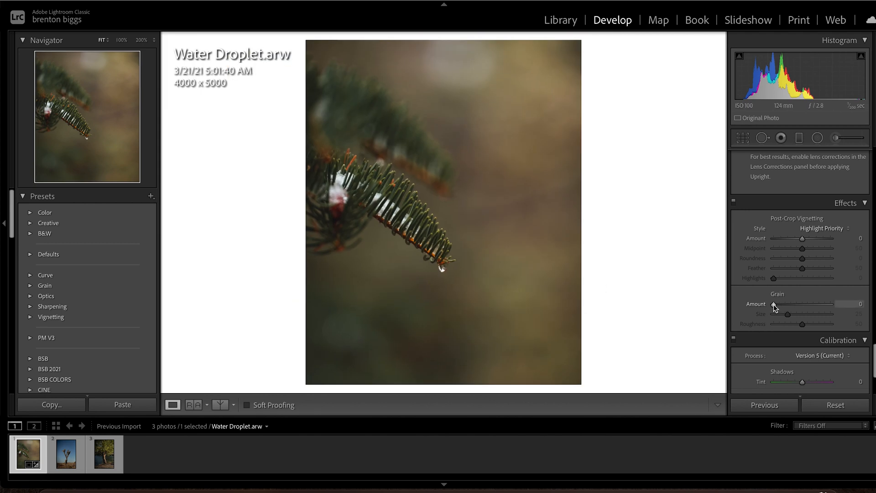
Step: Add grain to the photo with an Amount of 26 and a Size of 35, judging it on the background at 100%
left_click_drag(773, 305, 789, 309)
left_click(491, 202)
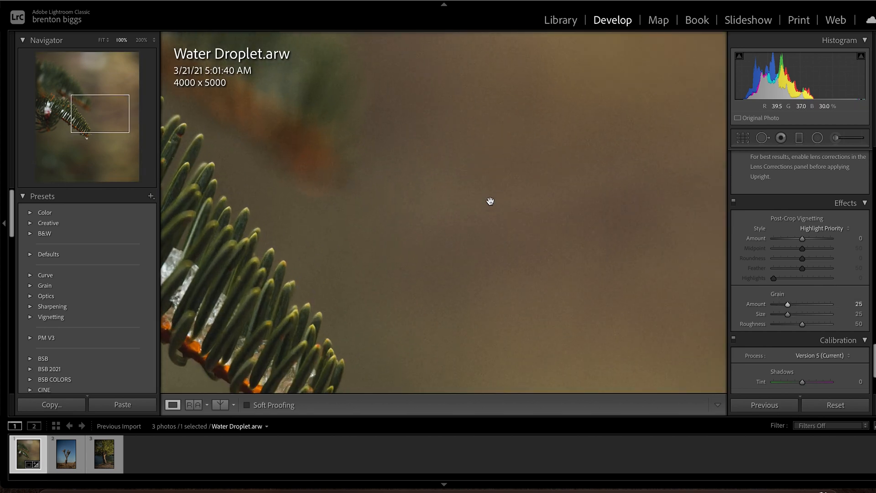
left_click(491, 202)
left_click(491, 202)
left_click(788, 304)
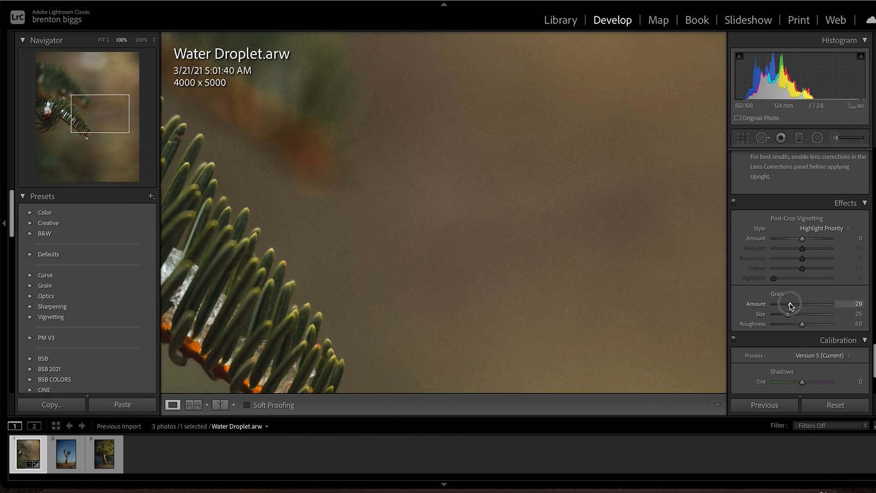
left_click_drag(790, 303, 793, 322)
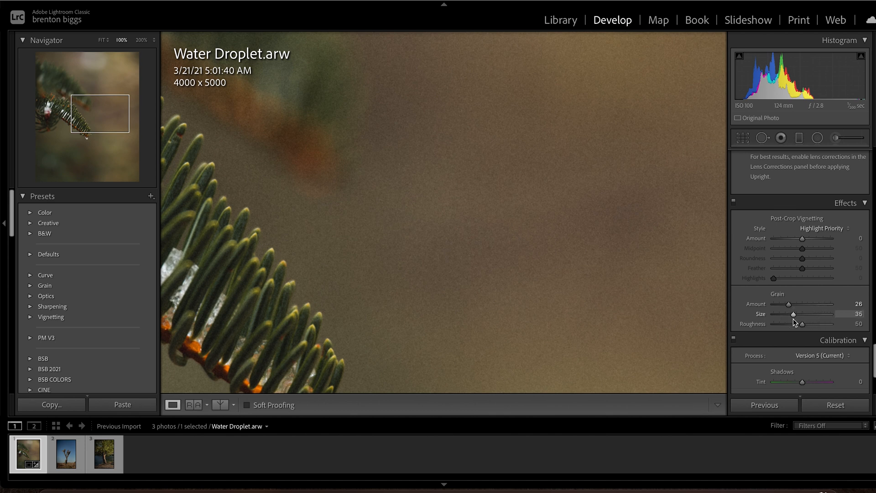
Step: Set the grain Roughness to 54, checking the grain on the background and needles both close up and at full view
left_click(494, 216)
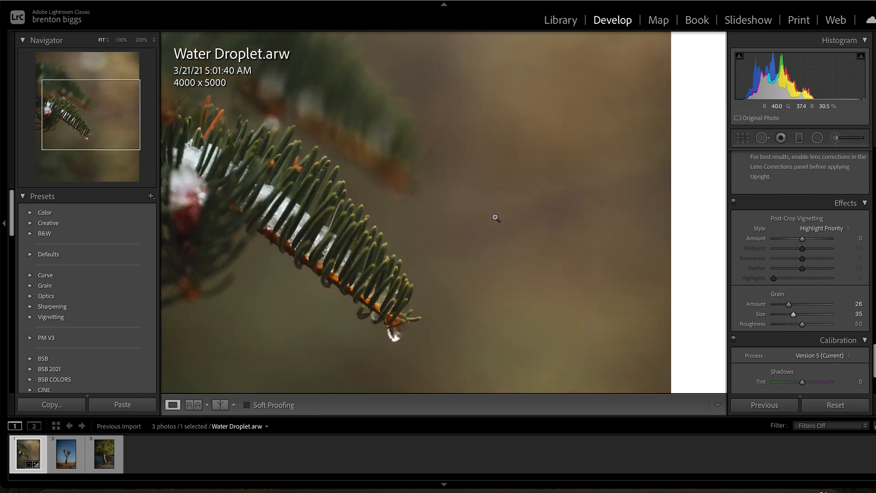
left_click(466, 221)
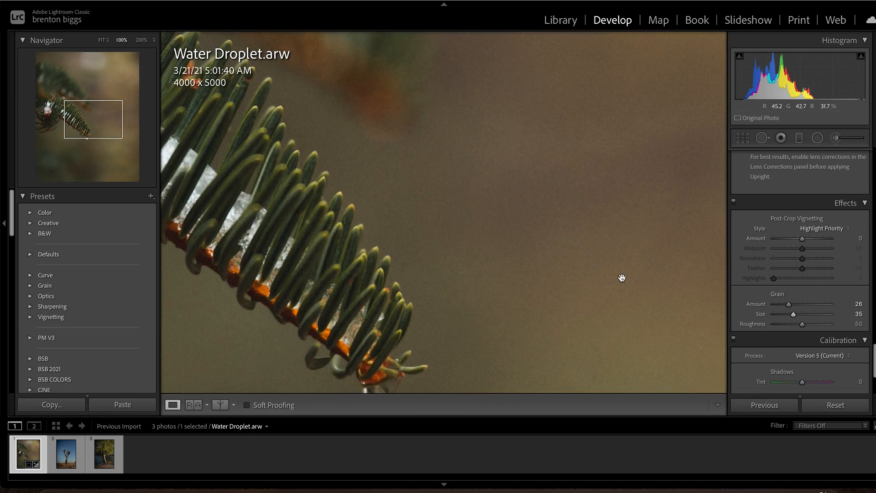
left_click(560, 239)
left_click(512, 228)
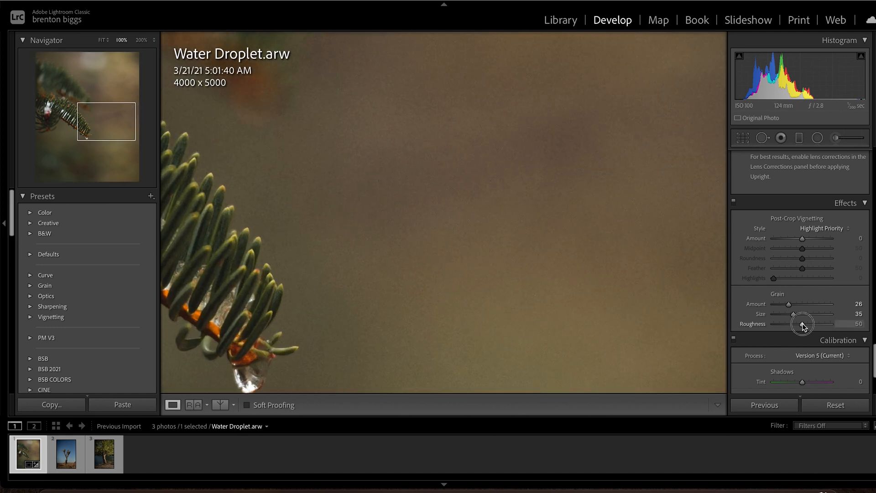
left_click_drag(803, 325, 747, 328)
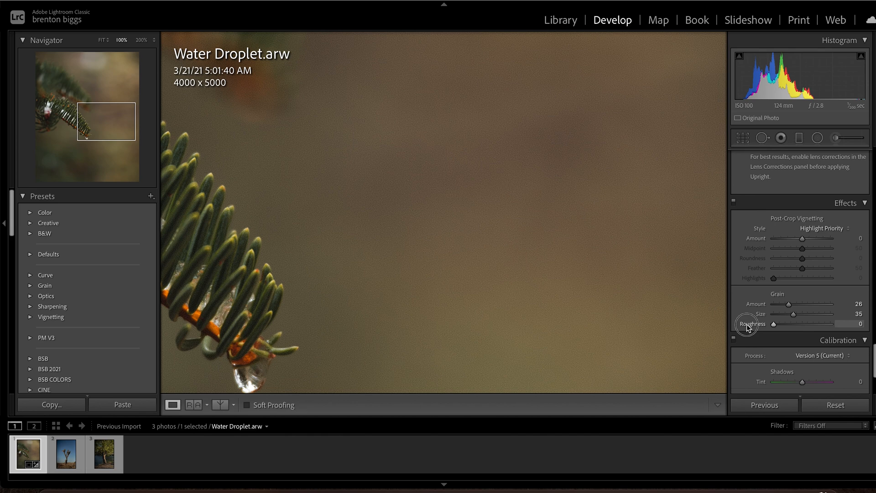
left_click_drag(748, 327, 805, 328)
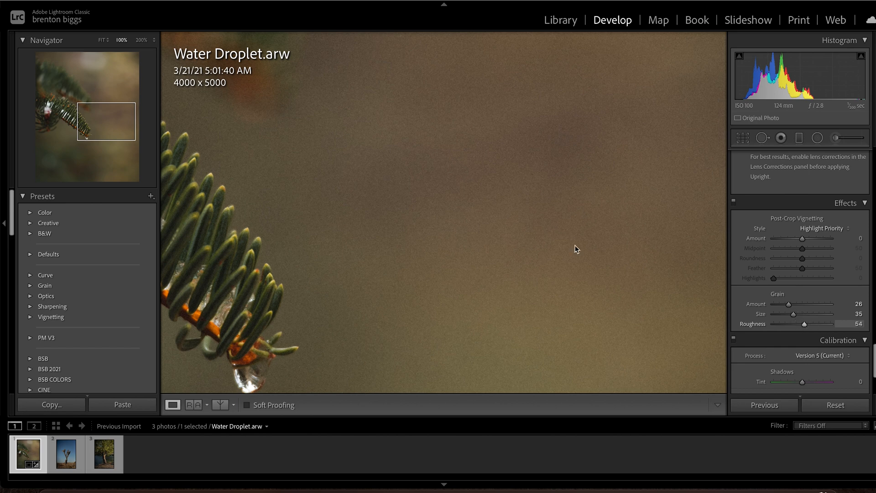
left_click(552, 229)
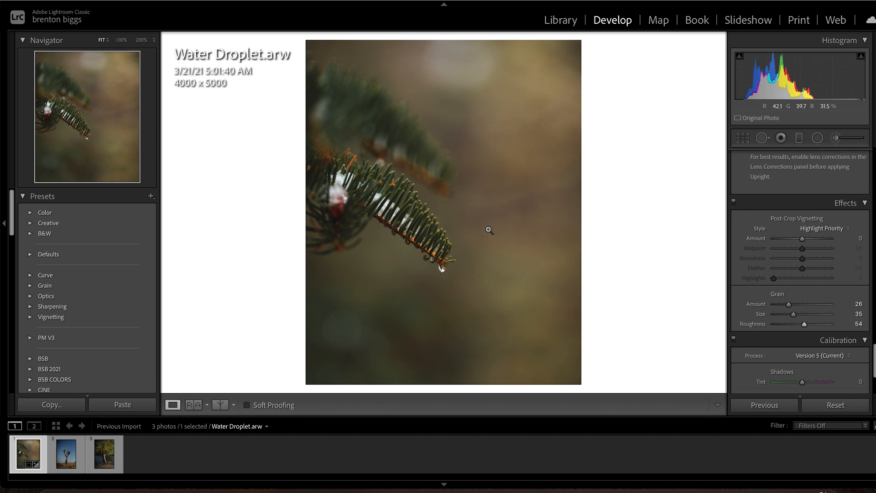
left_click(454, 244)
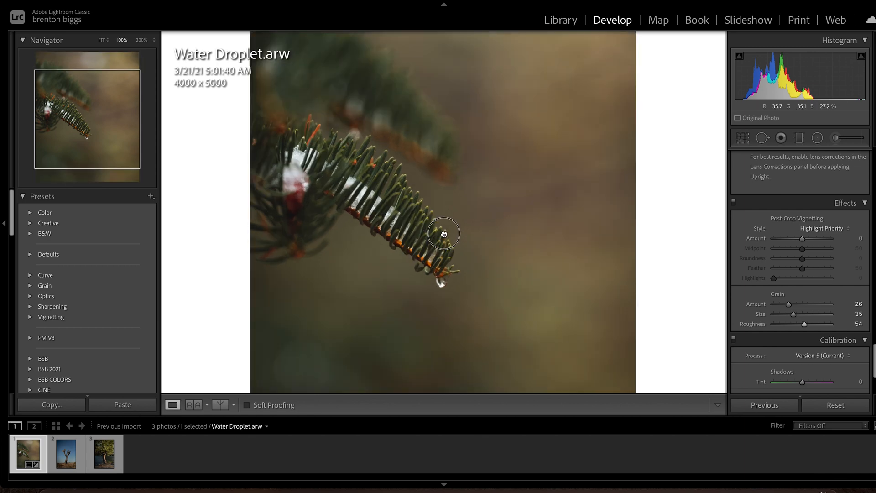
left_click(451, 234)
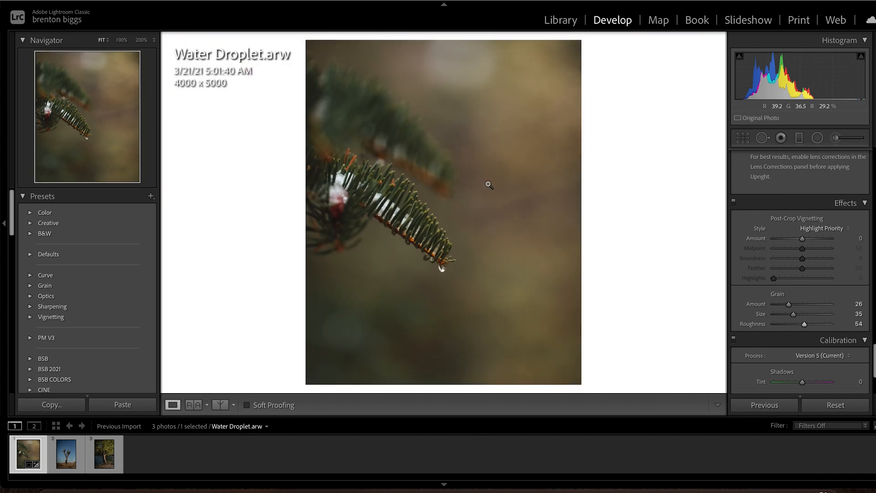
left_click(478, 197)
left_click(479, 199)
Step: Apply a dark post-crop vignette with Amount -10, Midpoint 40 and Roundness -2
scroll(771, 275, "down", 1)
scroll(770, 272, "down", 5)
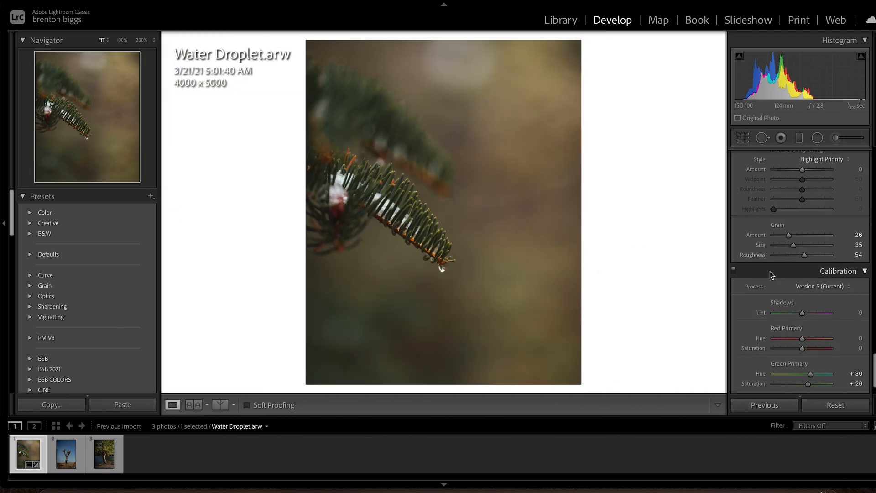
scroll(770, 272, "up", 3)
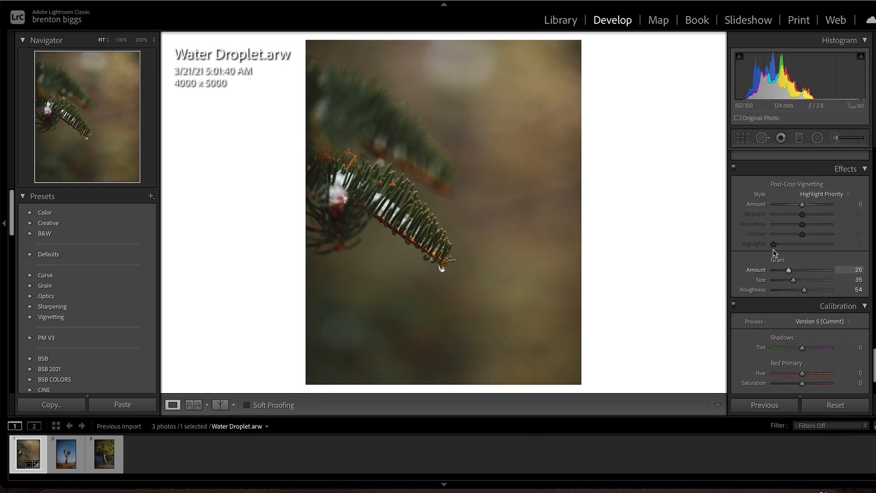
left_click(804, 205)
left_click_drag(803, 206, 804, 206)
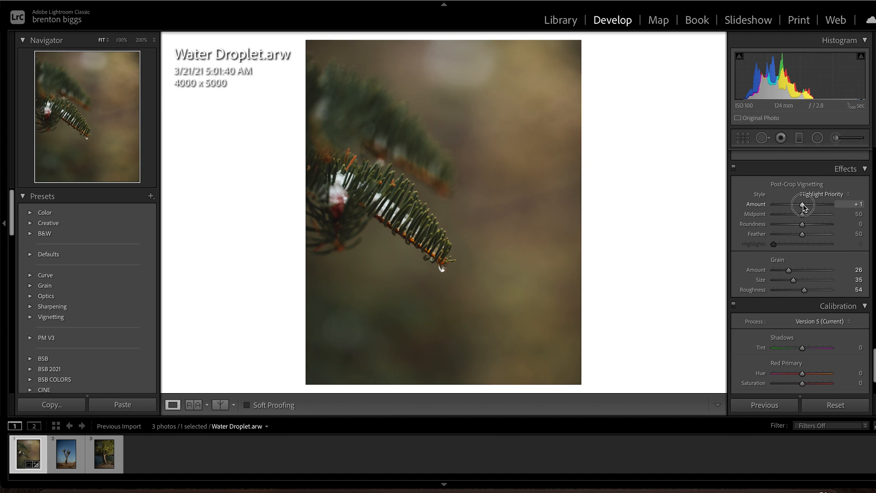
mouse_move(804, 207)
left_mouse_down()
mouse_move(774, 209)
mouse_move(802, 211)
left_mouse_up()
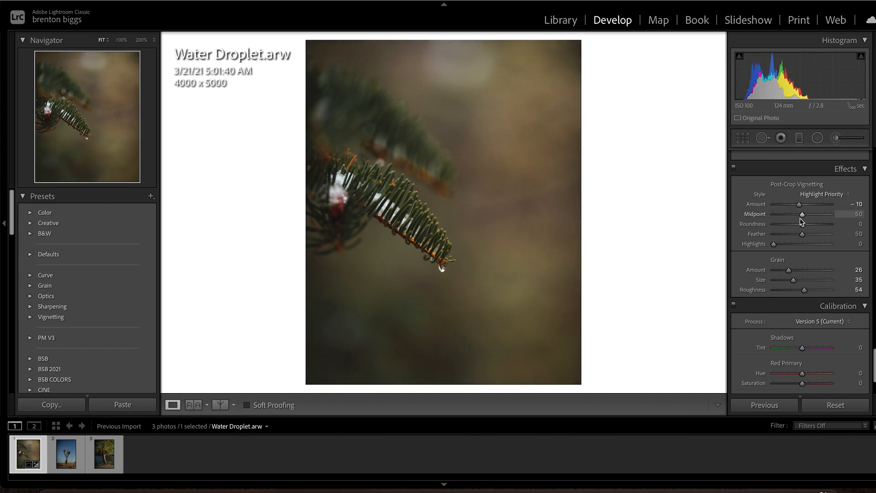
left_click_drag(802, 215, 803, 234)
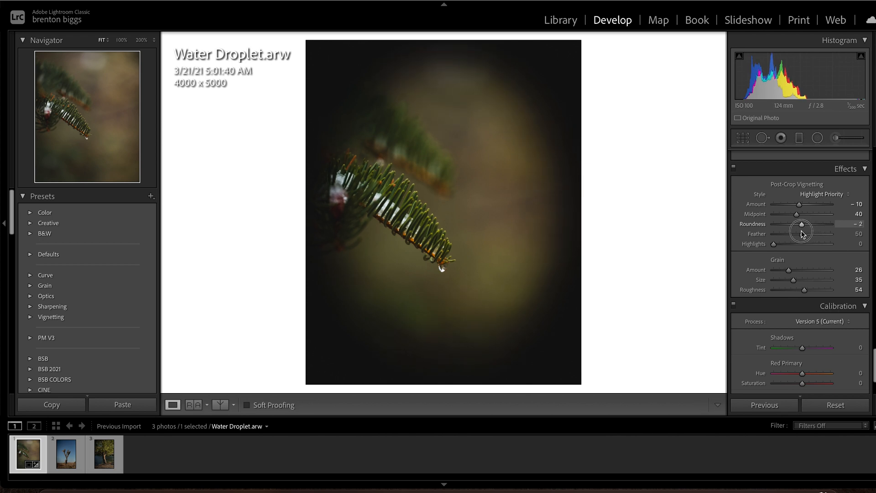
left_click_drag(803, 235, 803, 234)
Step: Set the vignette's Feather to 80 using the exaggerated vignette preview, and its Highlights to 10
key("alt")
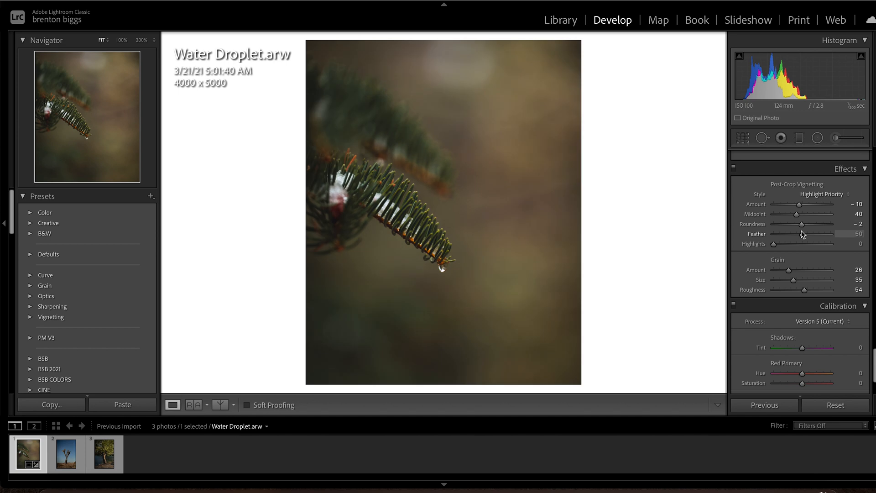
key("alt")
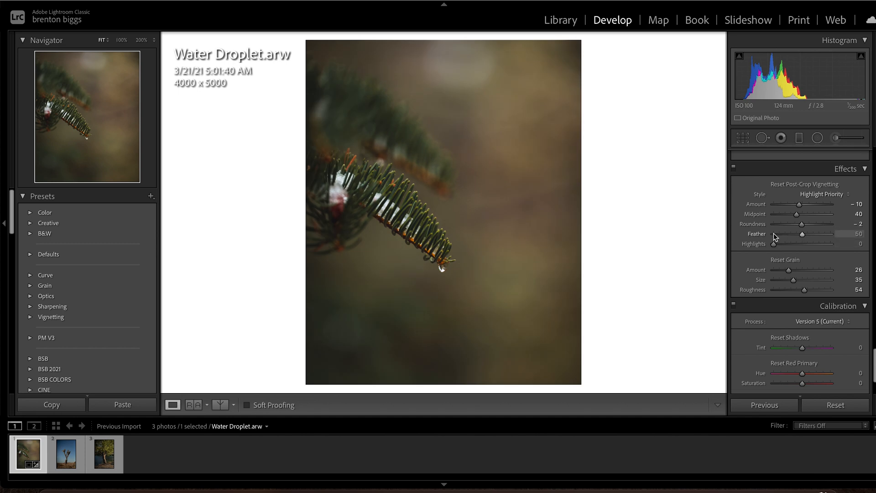
left_click(802, 234)
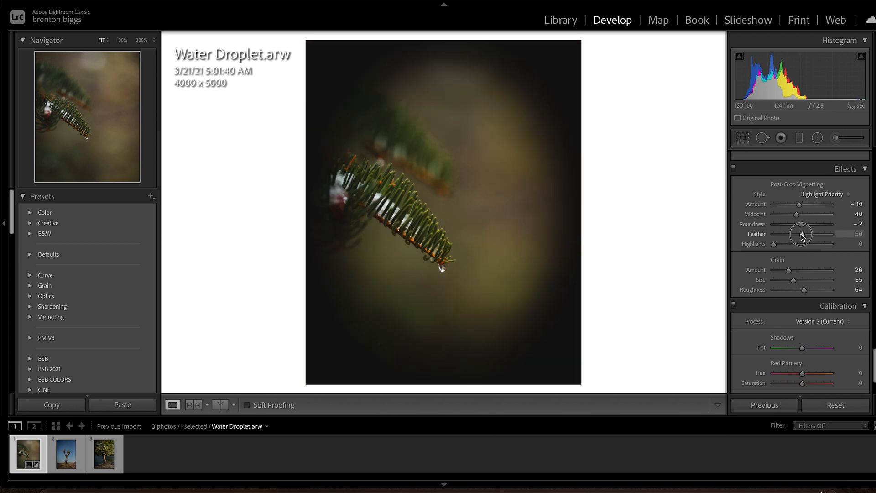
left_click_drag(802, 236, 822, 237)
mouse_move(817, 240)
left_mouse_down()
mouse_move(775, 240)
mouse_move(819, 240)
left_mouse_up()
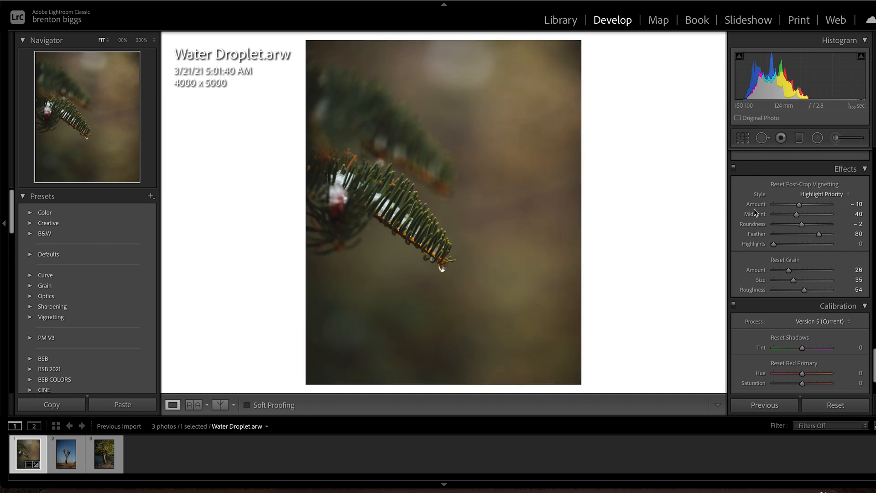
left_click_drag(818, 233, 818, 233)
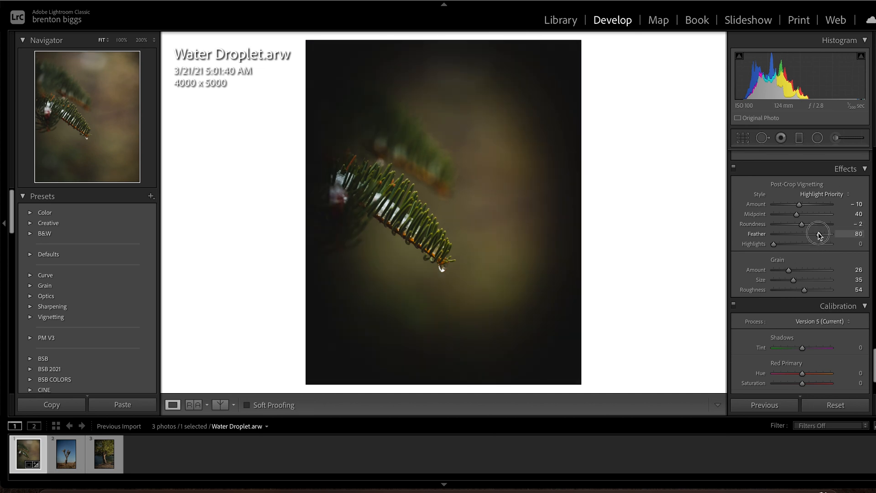
left_click_drag(818, 235, 779, 248)
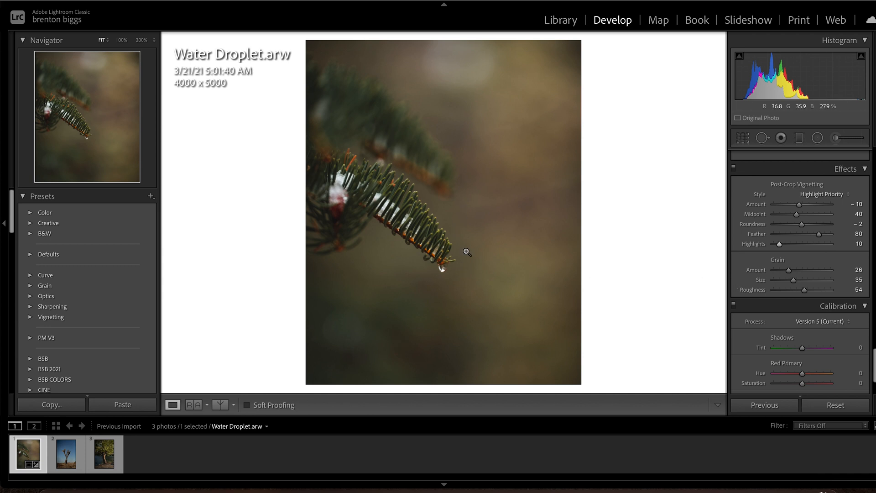
Step: Cool the white balance to a Temp of 5,417 and compare the photo in a split before/after view
scroll(820, 236, "up", 15)
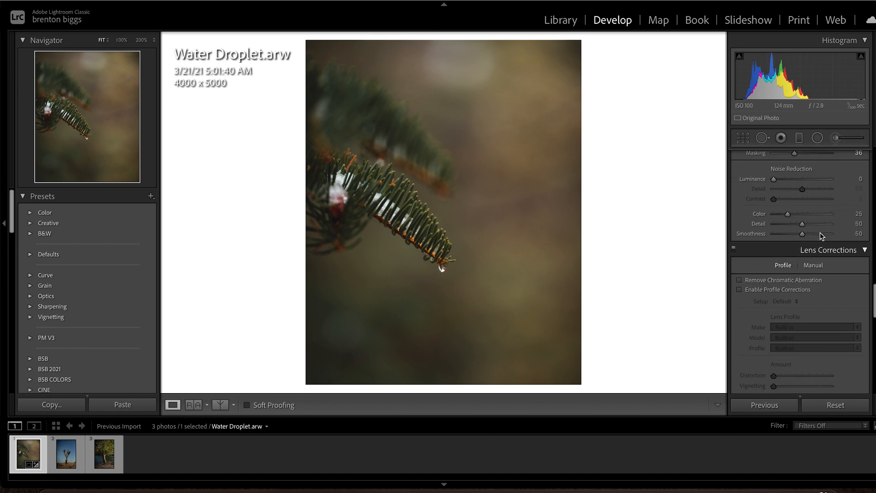
scroll(820, 236, "up", 5)
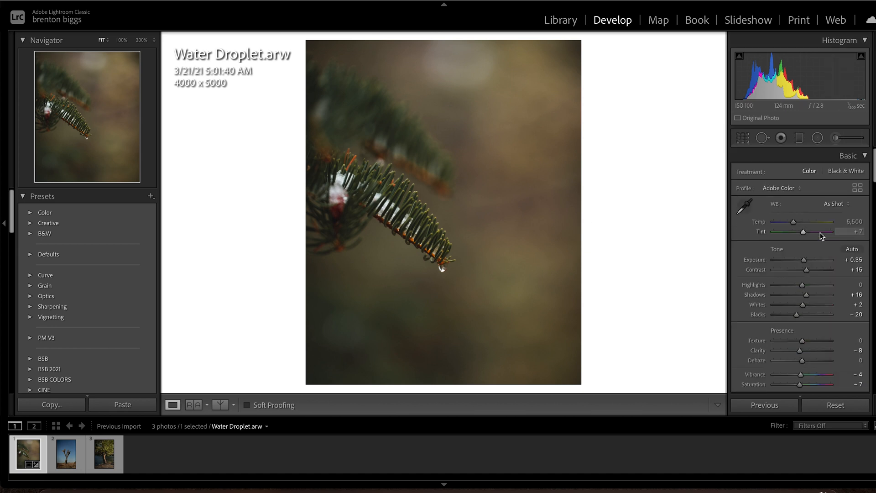
left_click_drag(794, 226, 794, 228)
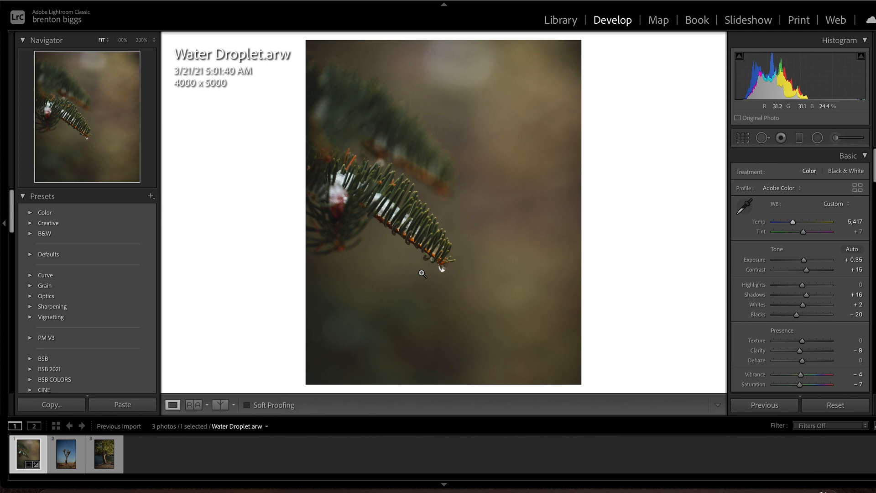
key("shift+y")
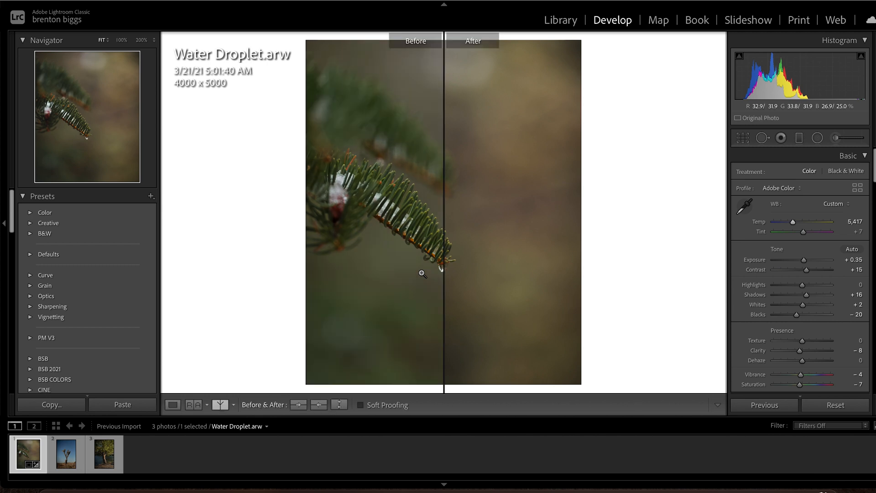
key("shift+y")
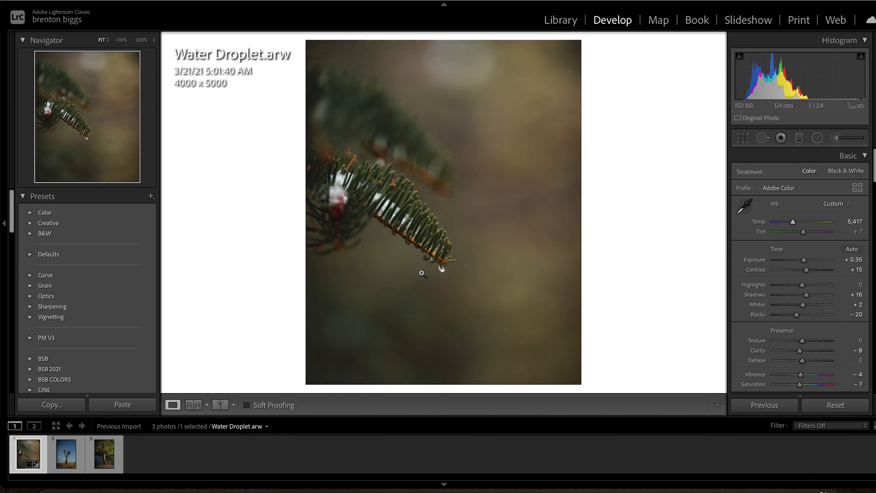
Step: Start a new develop preset from the Water Droplet edit and name it Moody Teal
key("shift+y")
key("shift+y")
left_click(151, 197)
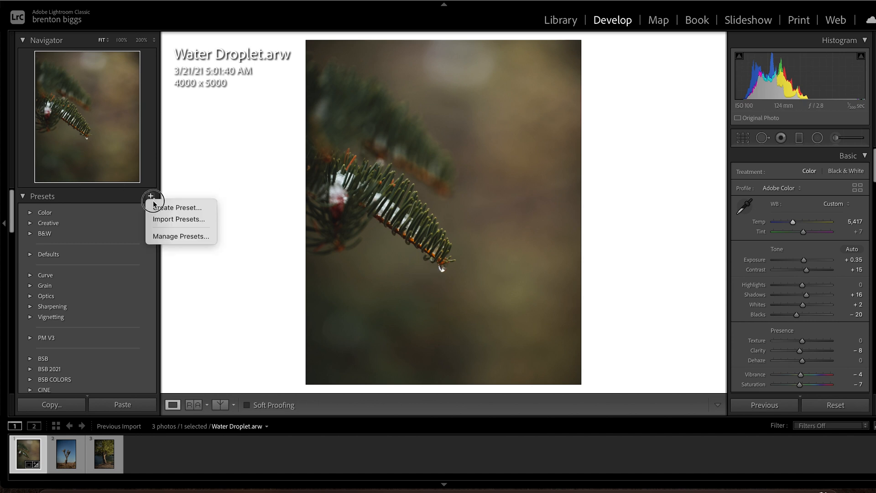
left_click(158, 208)
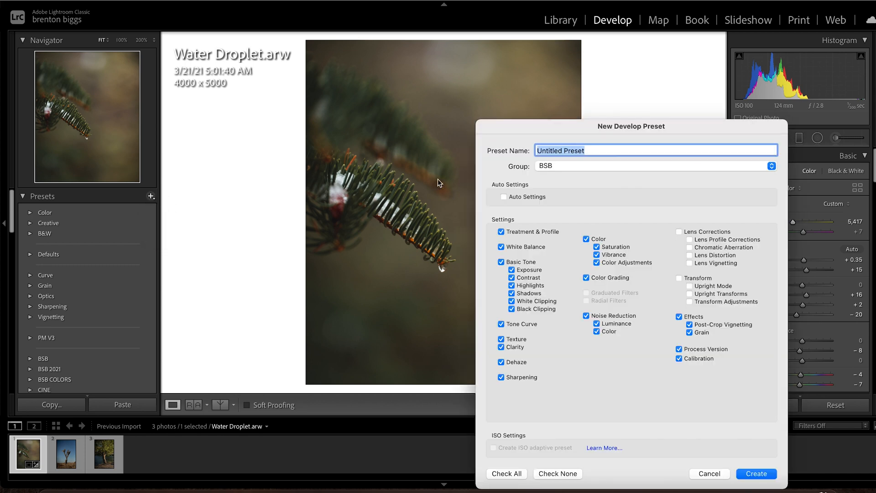
left_click_drag(555, 135, 489, 105)
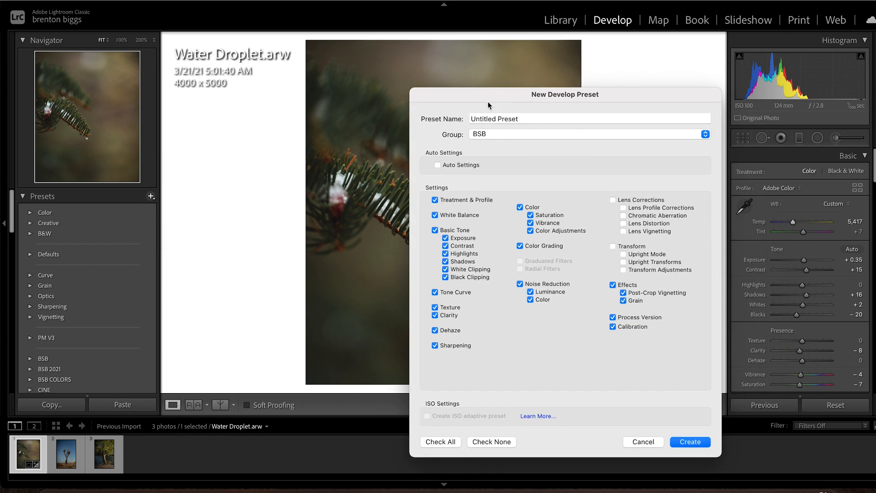
triple_click(506, 120)
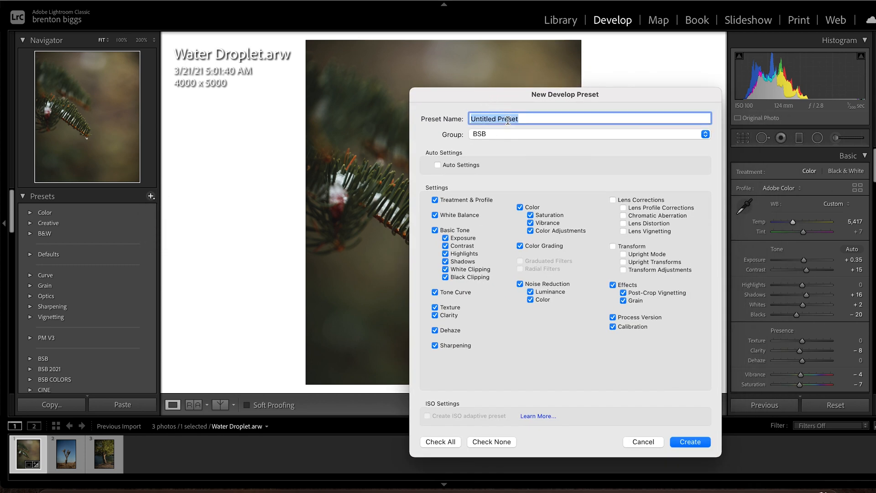
type("M")
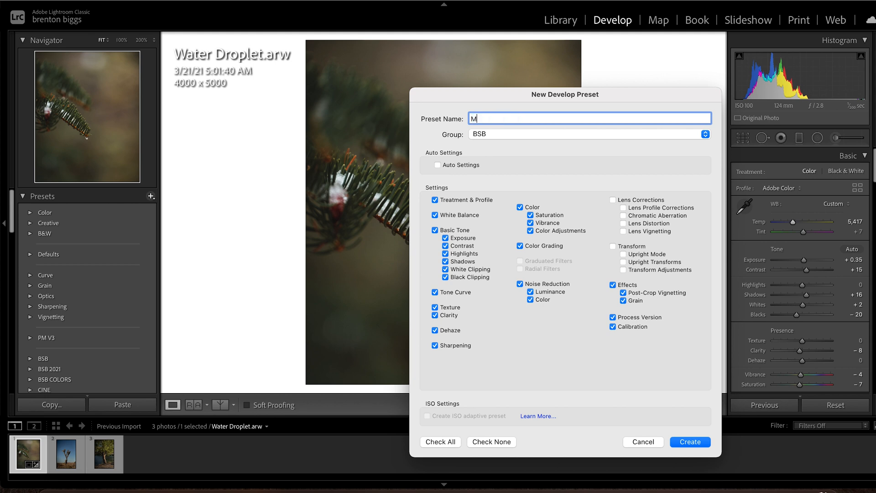
type("oody Teal")
Step: Put the preset in a new preset group named Moody 2021 and create it with the default included settings
left_click(499, 135)
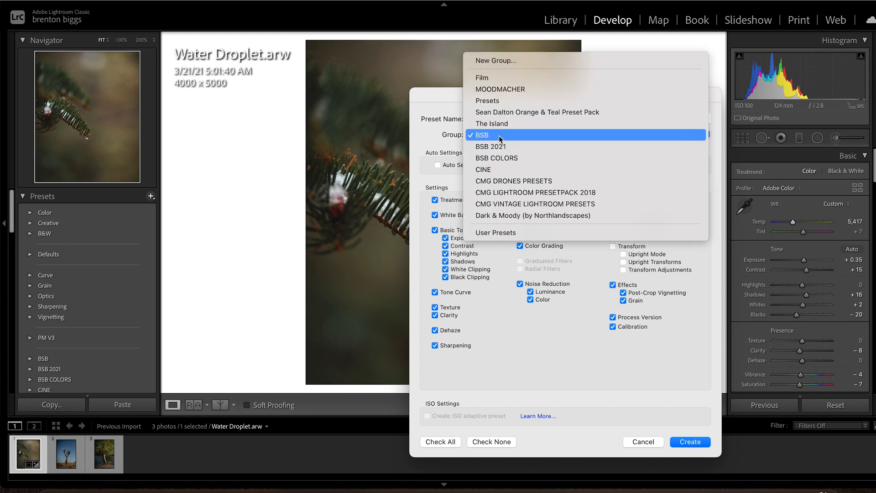
left_click(499, 60)
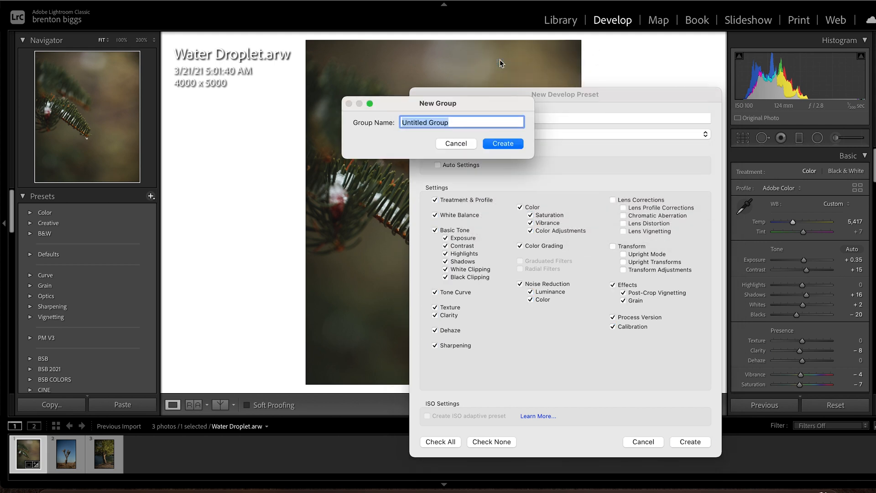
type("Mo")
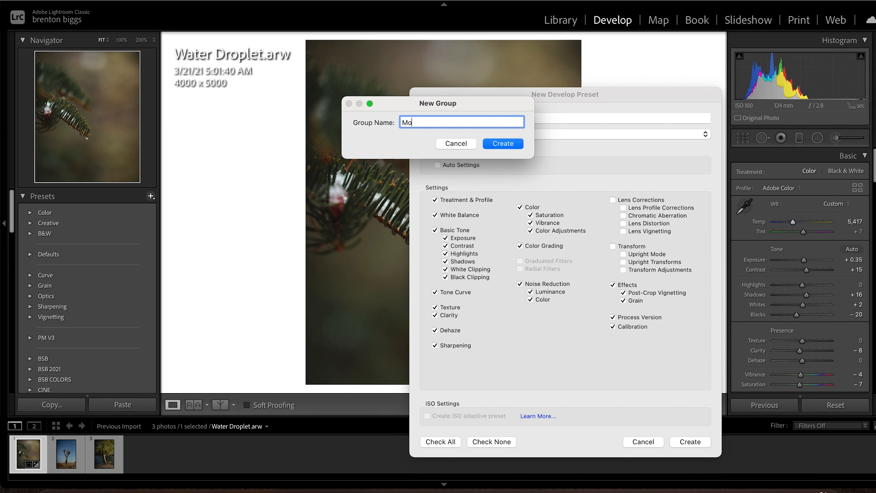
type("ody 2021")
left_click(504, 146)
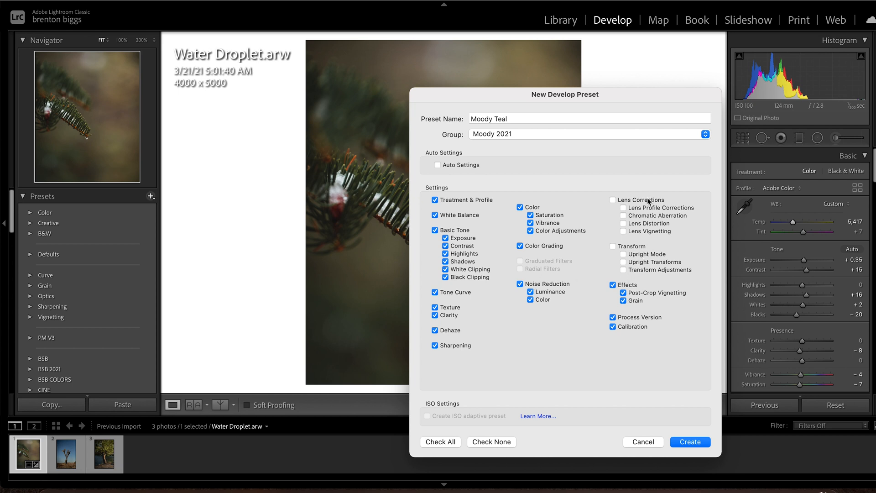
left_click(688, 441)
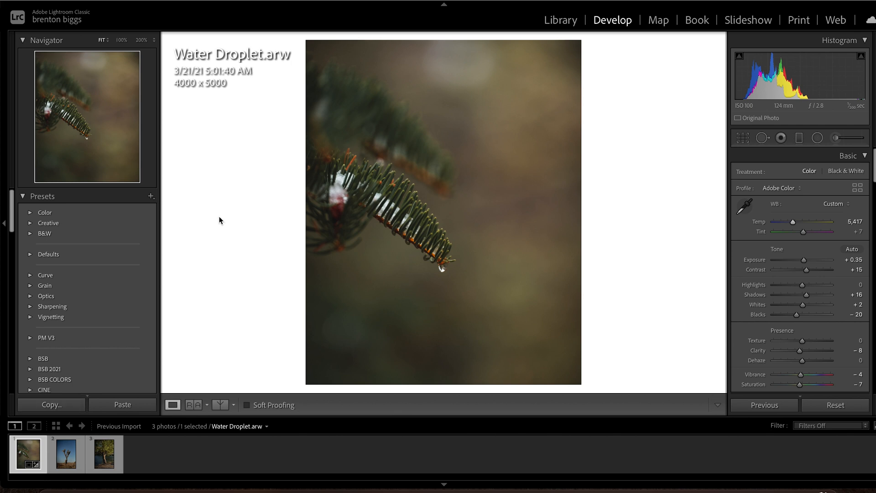
Step: Apply the Moody Teal preset from the Moody 2021 group to Joshua Tree.arw and check the trunk and sky at 100%
left_click(67, 462)
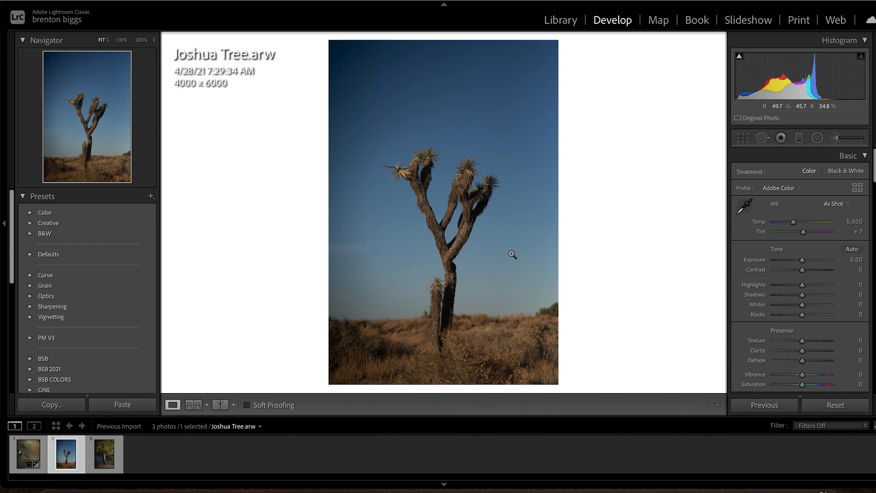
scroll(133, 313, "down", 3)
scroll(133, 312, "down", 5)
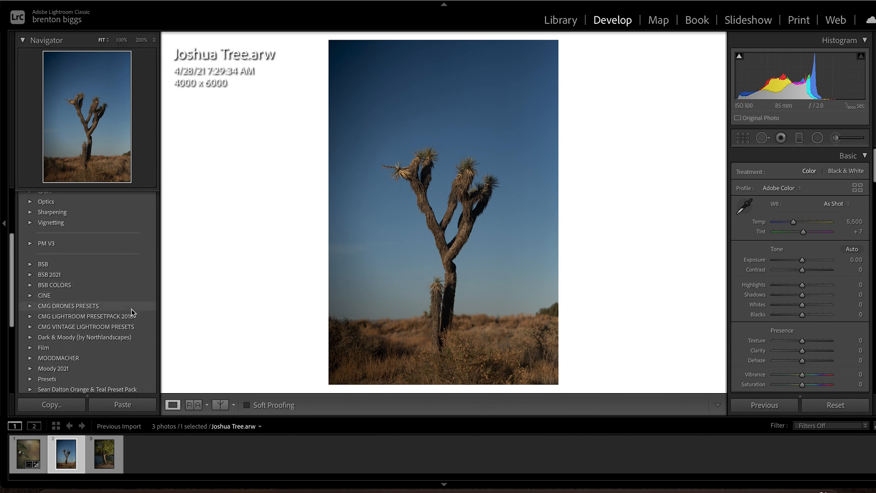
left_click(64, 325)
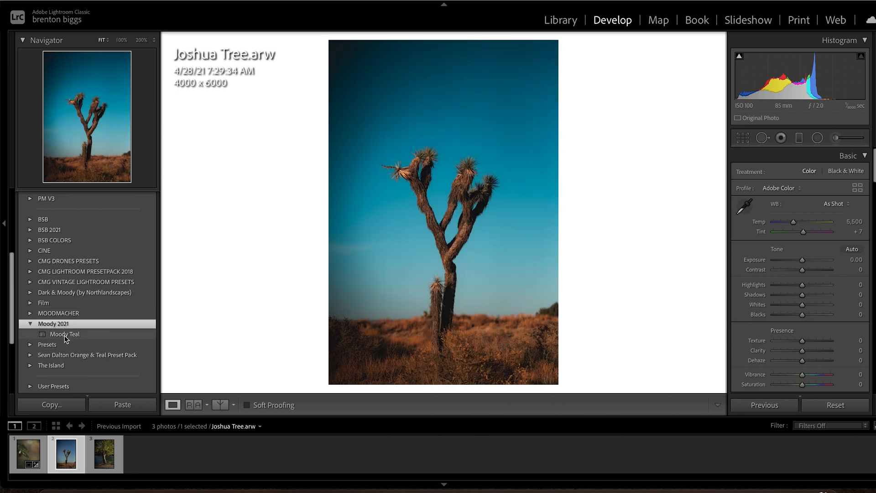
left_click(65, 335)
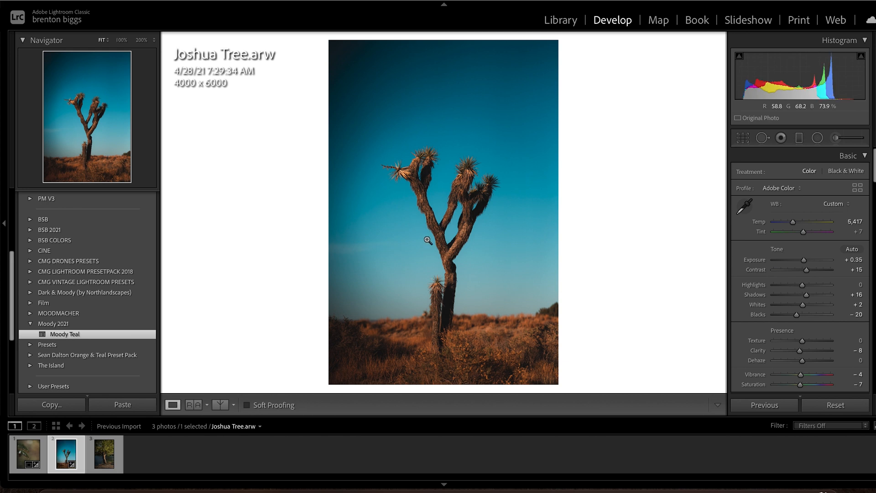
left_click(449, 233)
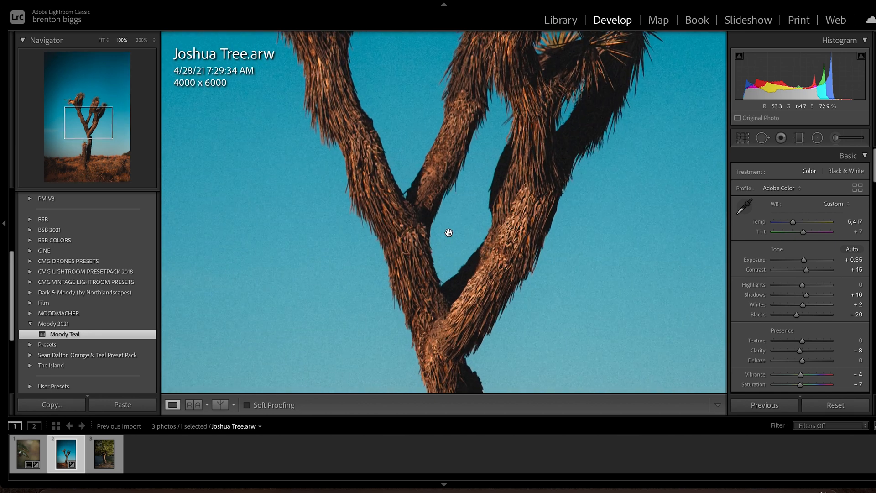
left_click(450, 233)
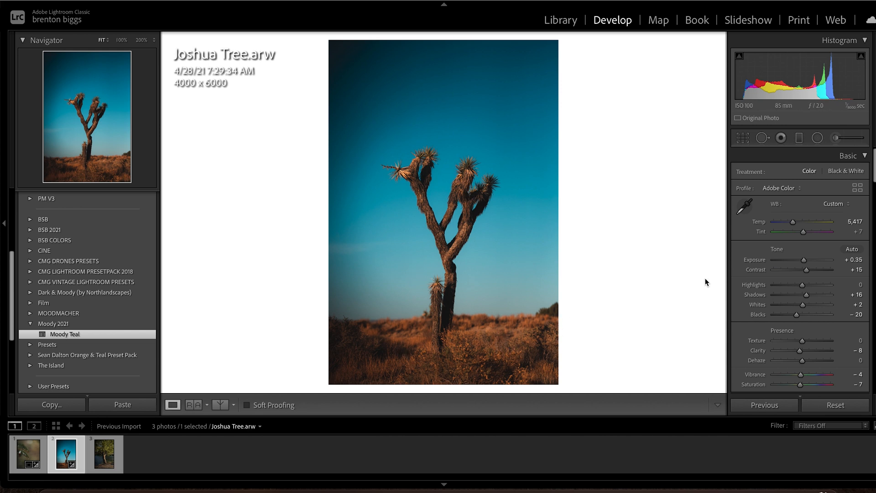
Step: Reduce the HSL Blue saturation of the Joshua tree photo to -53 and check the result close up
scroll(864, 275, "down", 5)
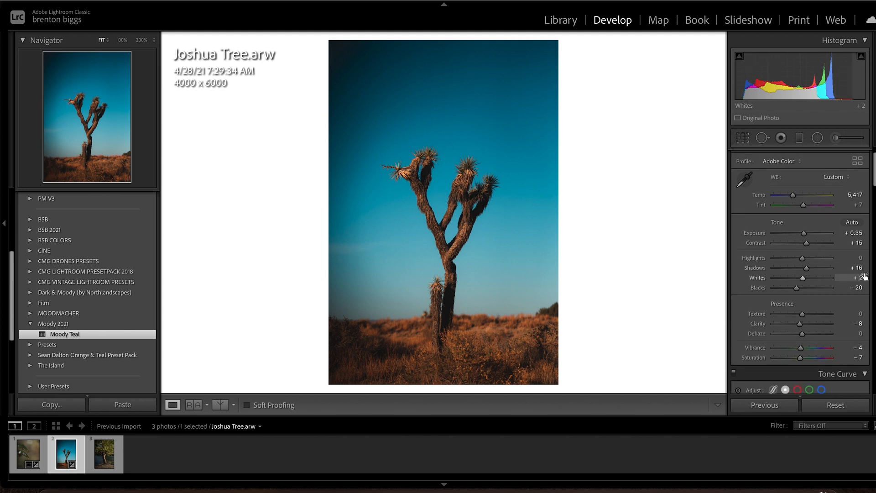
scroll(866, 279, "down", 5)
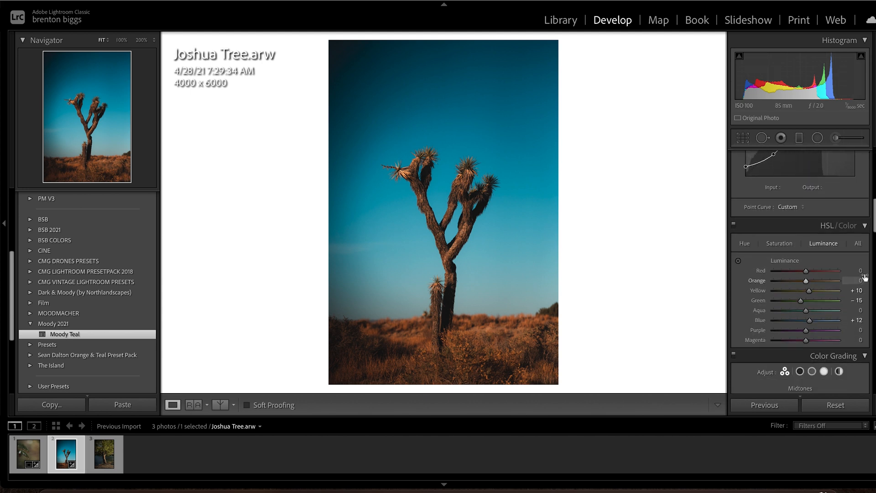
left_click(780, 214)
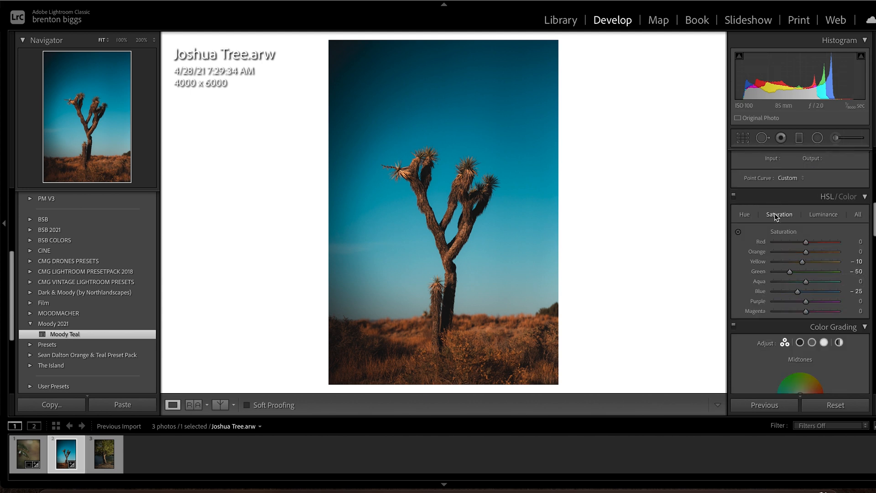
left_click_drag(799, 294, 791, 296)
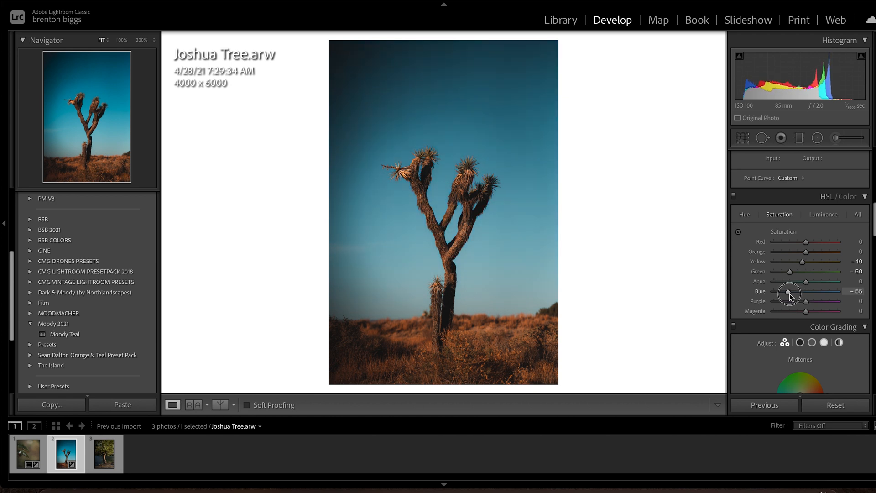
left_click_drag(789, 293, 790, 294)
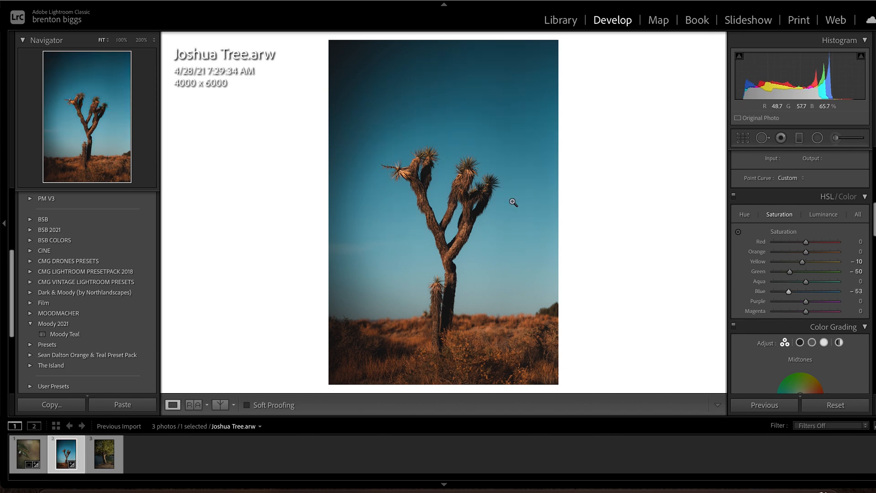
left_click(455, 233)
left_click(455, 233)
Step: Crop the Joshua tree photo to 4 x 5 / 8 x 10, trimming more sky above the tree than ground below
left_click(742, 137)
left_click(841, 176)
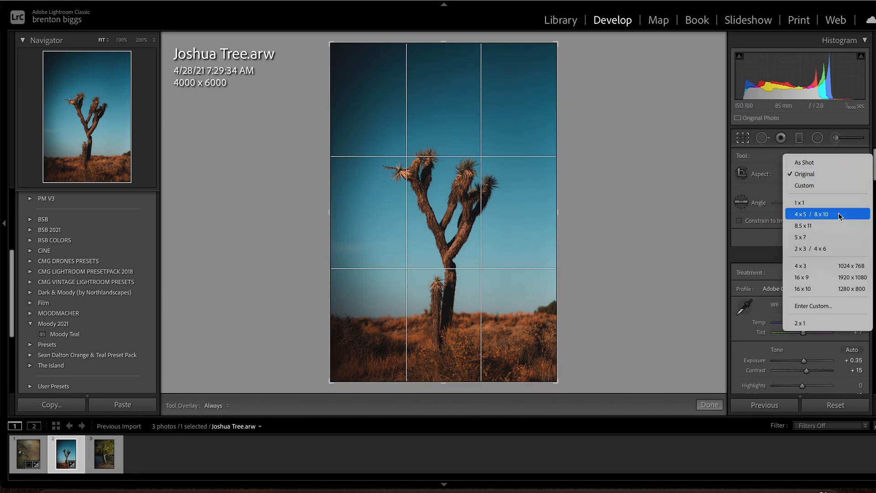
left_click(838, 213)
left_click_drag(462, 217, 461, 204)
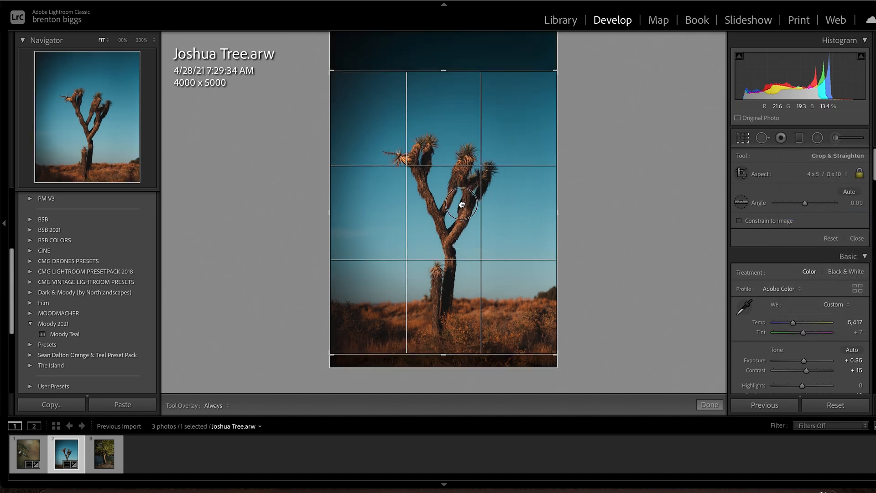
key("Return")
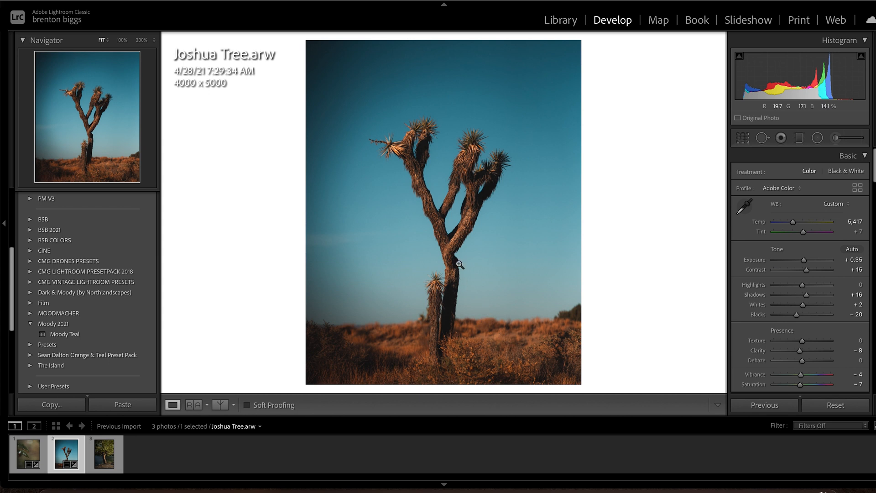
Step: Apply the Moody Teal preset to Lone Tree.arw, and set its Shadows to +61 and Exposure to +0.40
left_click(109, 464)
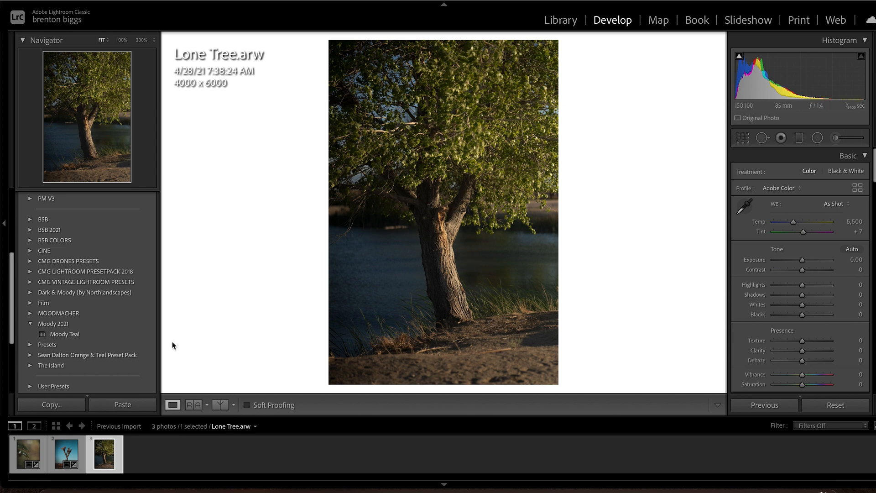
left_click(92, 336)
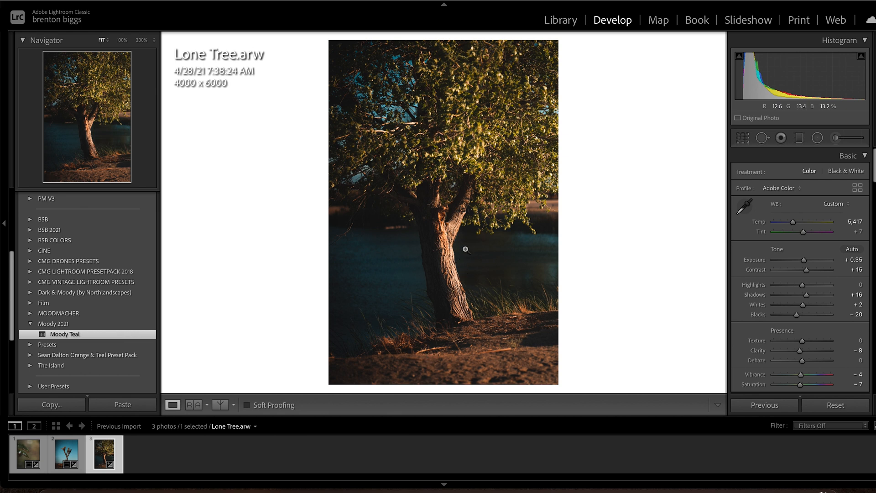
mouse_move(806, 295)
left_mouse_down()
mouse_move(829, 297)
mouse_move(800, 296)
mouse_move(820, 299)
left_mouse_up()
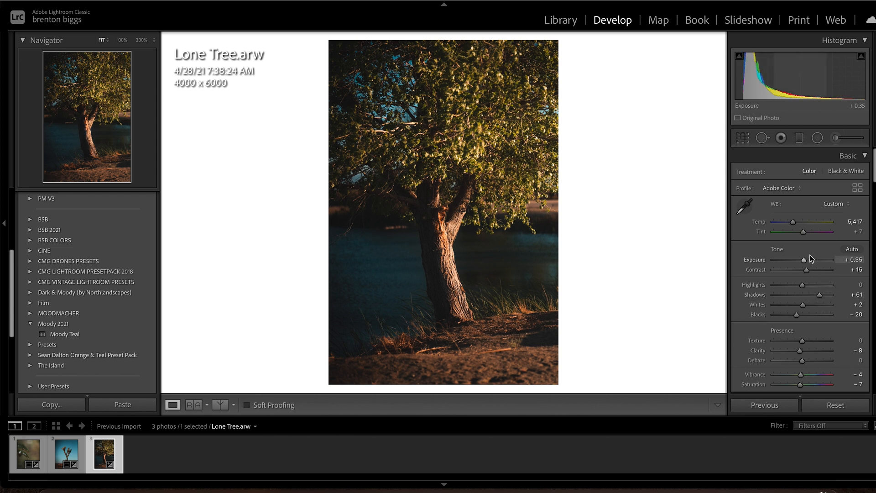
left_click_drag(806, 259, 806, 260)
Step: Set the Lone Tree photo's Blacks to +30 and Highlights to -78, checking the sunlit trunk close up
mouse_move(803, 284)
left_mouse_down()
mouse_move(776, 287)
mouse_move(793, 285)
left_mouse_up()
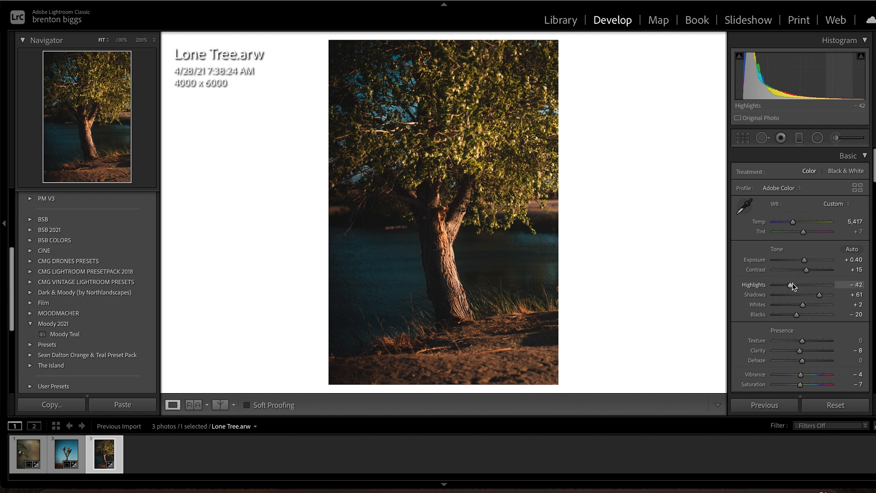
left_click_drag(796, 314, 811, 314)
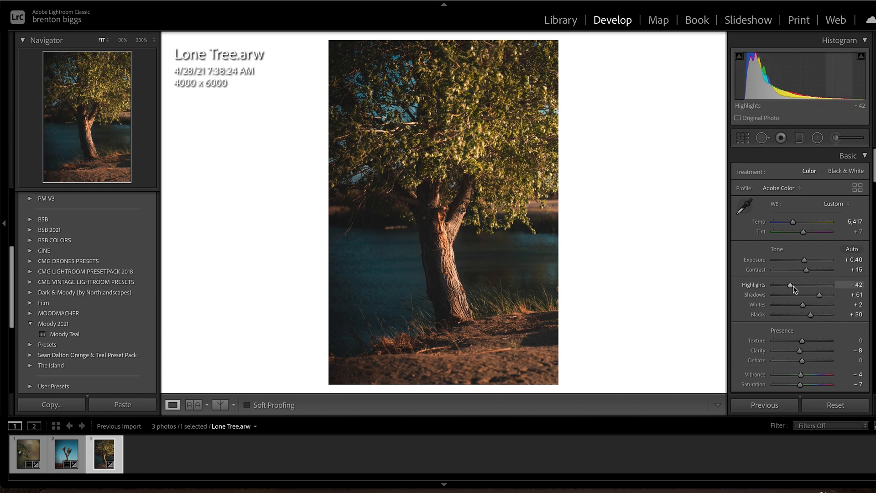
left_click(463, 283)
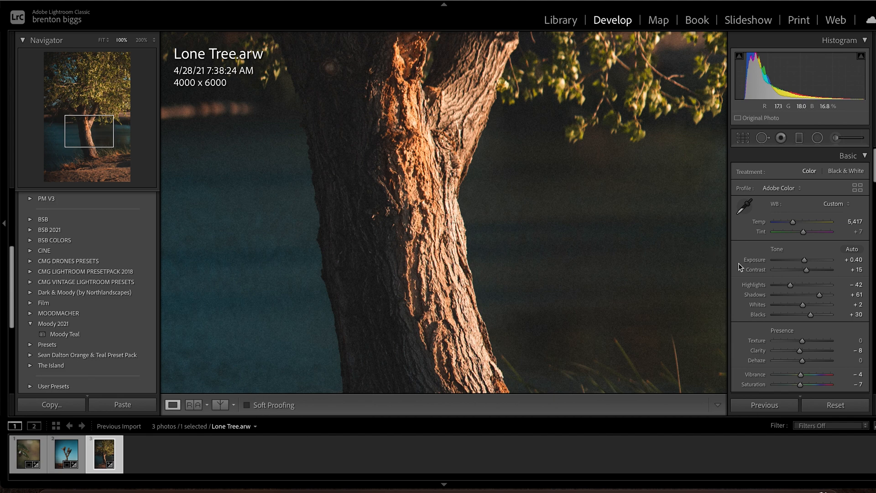
left_click_drag(792, 286, 780, 286)
left_click(516, 248)
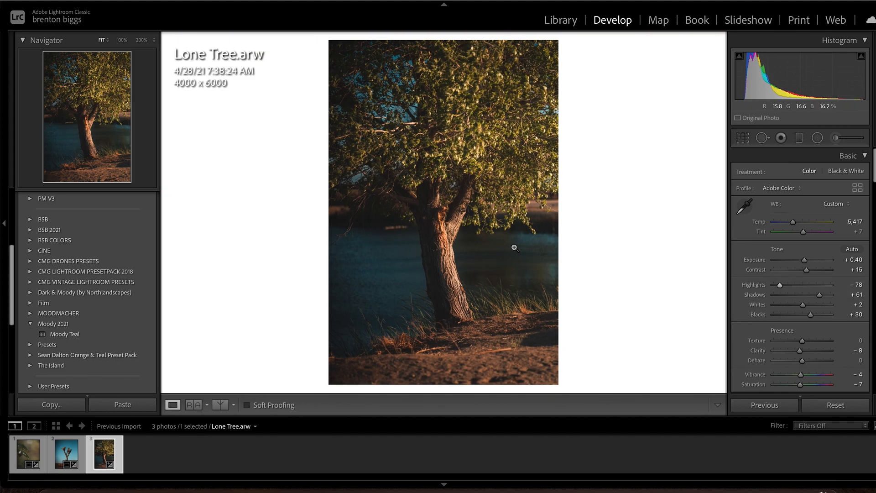
Step: Crop the Lone Tree photo to 4 x 5 / 8 x 10, repositioning the image within the frame
left_click(744, 138)
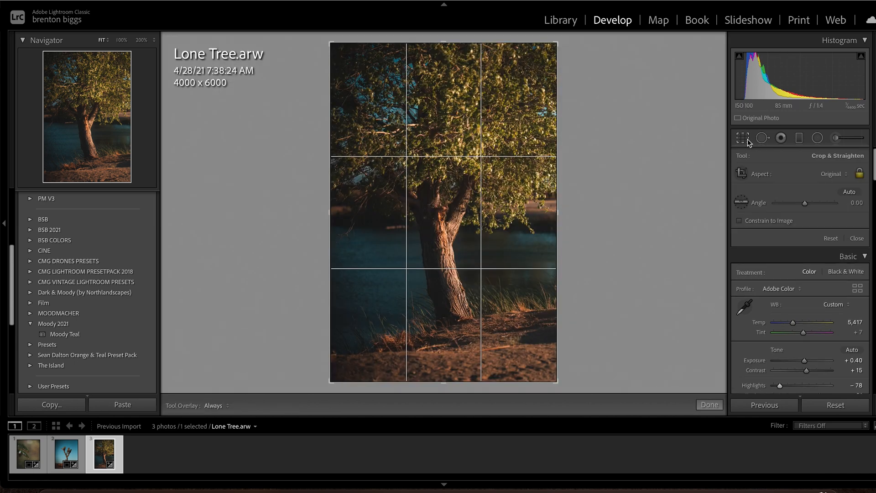
left_click(833, 174)
left_click(829, 212)
left_click_drag(426, 208, 423, 199)
key("Return")
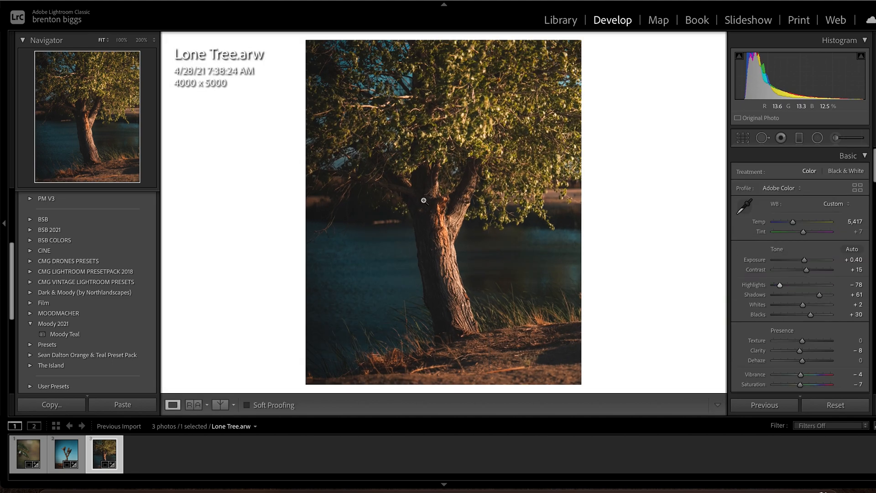
Step: Inspect the Lone Tree photo up close, and review the finished Joshua Tree and Water Droplet edits for a consistent look
left_click(454, 244)
left_click(448, 263)
left_click(66, 457)
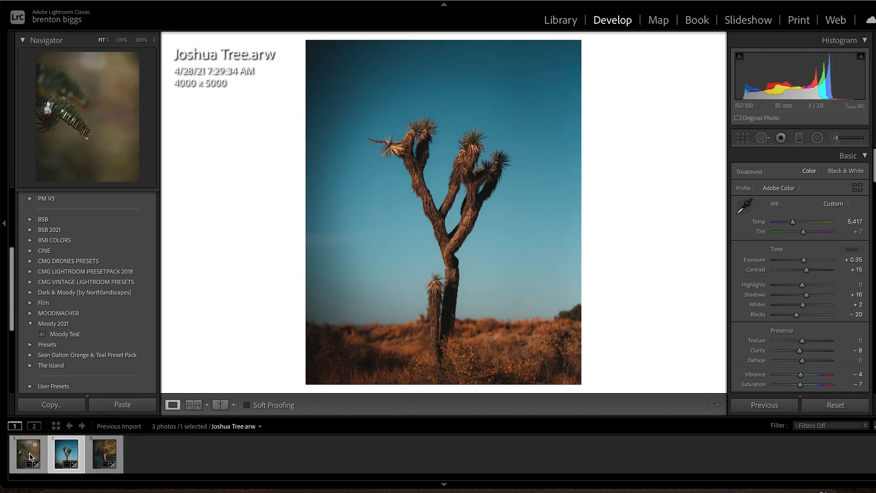
left_click(29, 452)
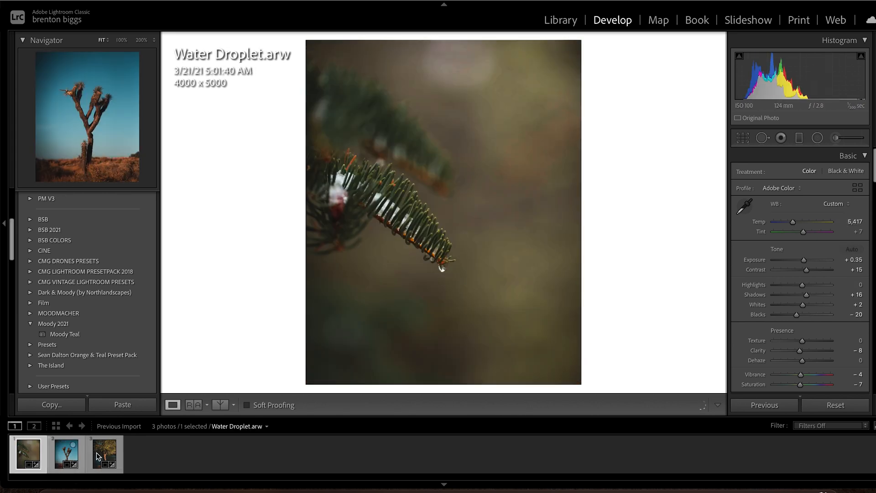
Step: Lower the Lone Tree photo's white balance Temp to 5,083, after comparing it with the Joshua Tree photo
left_click(67, 454)
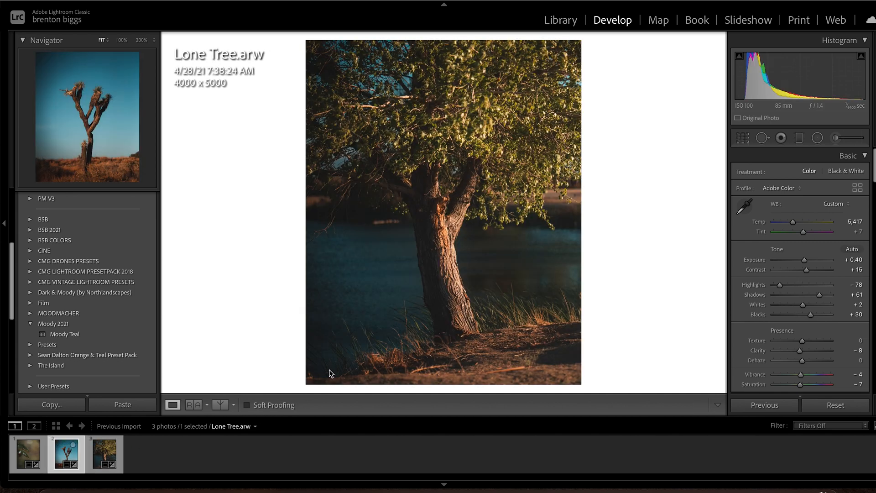
left_click(115, 454)
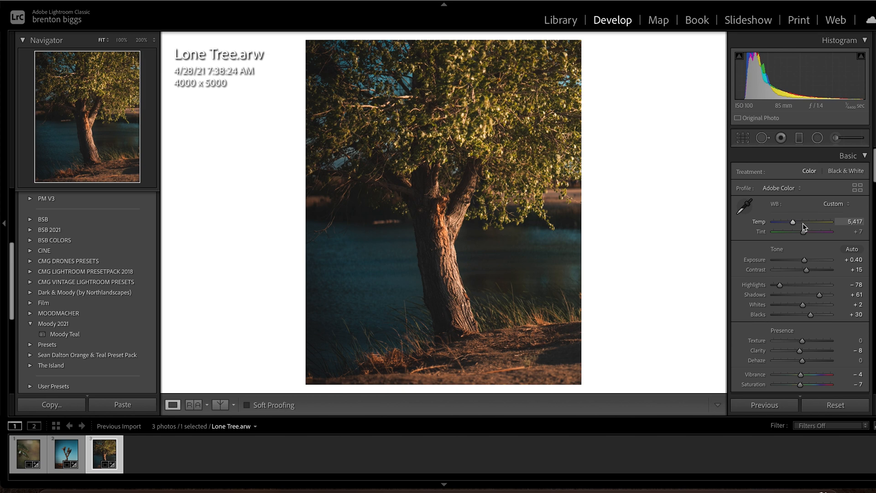
left_click_drag(803, 224, 792, 229)
scroll(787, 265, "down", 1)
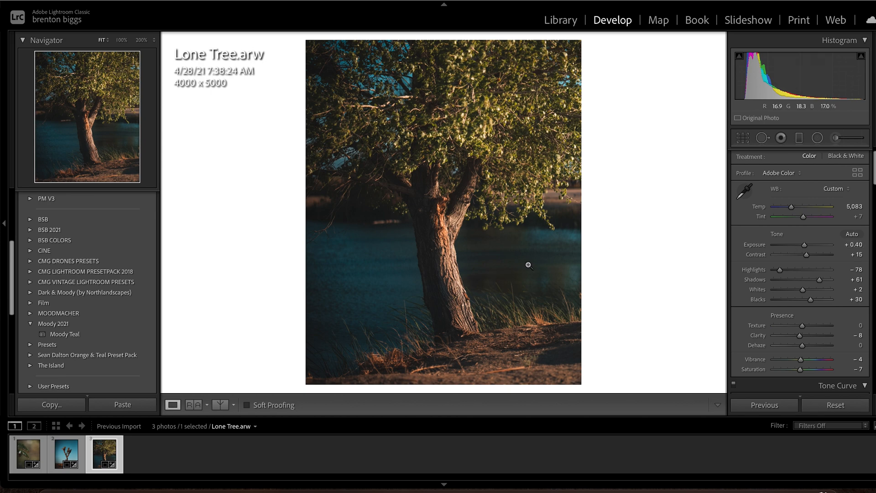
left_click(453, 234)
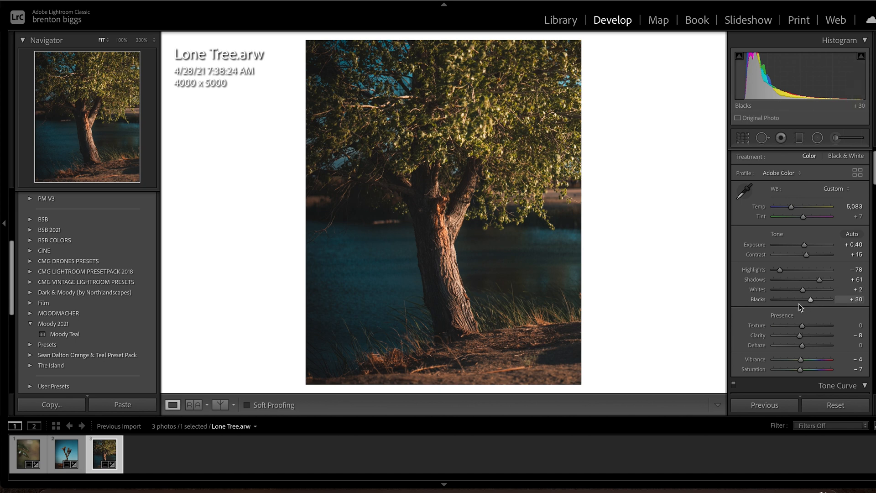
Step: Lower the white point of the Lone Tree photo's tone curve to output 247 at input 255
scroll(799, 305, "down", 3)
scroll(799, 307, "down", 1)
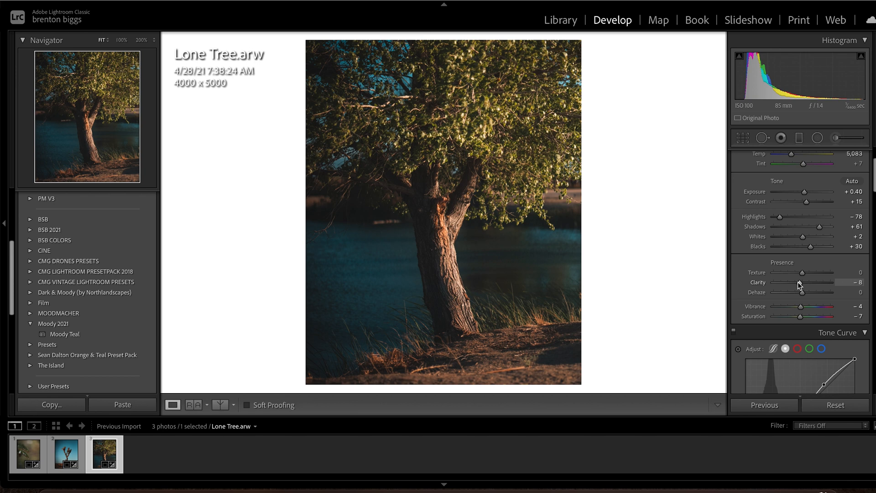
scroll(798, 282, "down", 5)
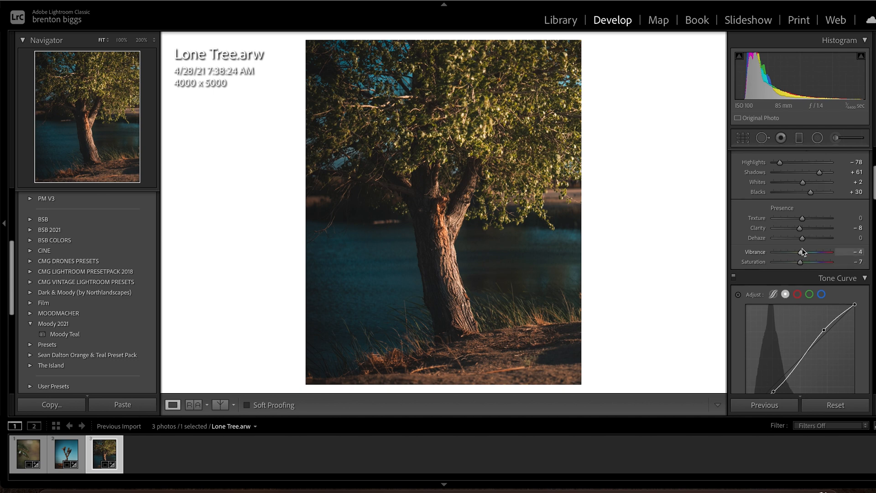
scroll(802, 251, "down", 2)
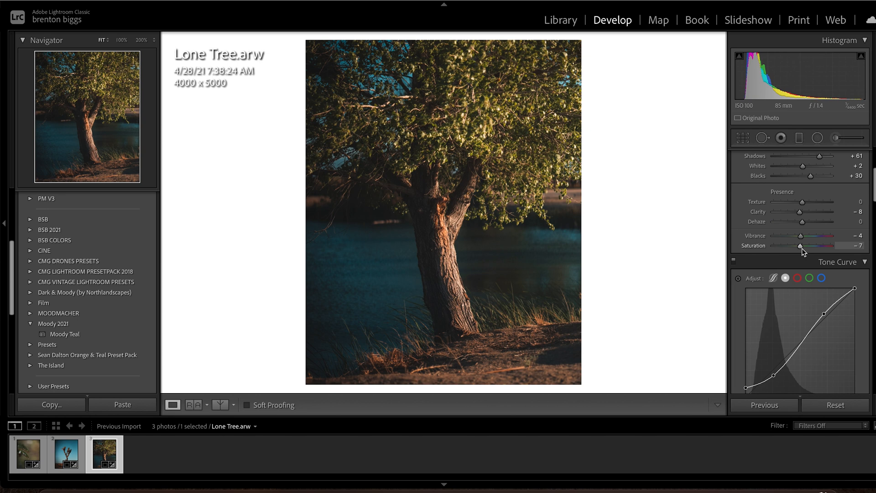
scroll(804, 251, "down", 2)
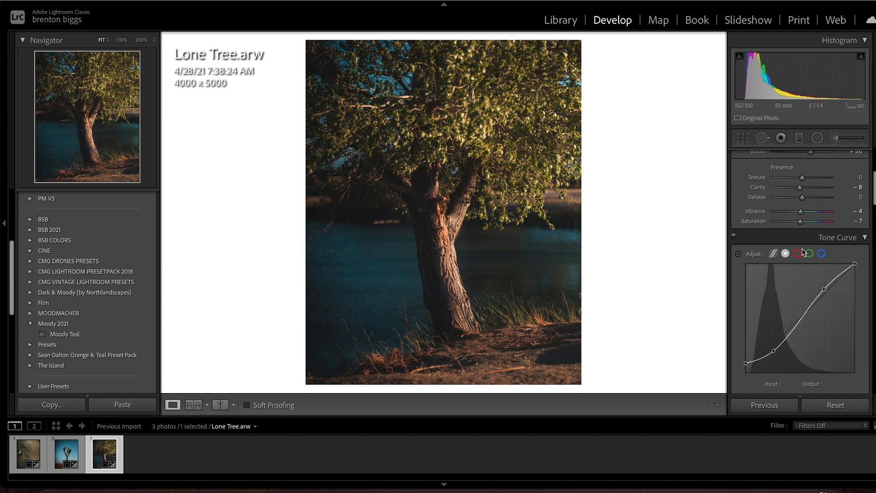
scroll(802, 248, "down", 1)
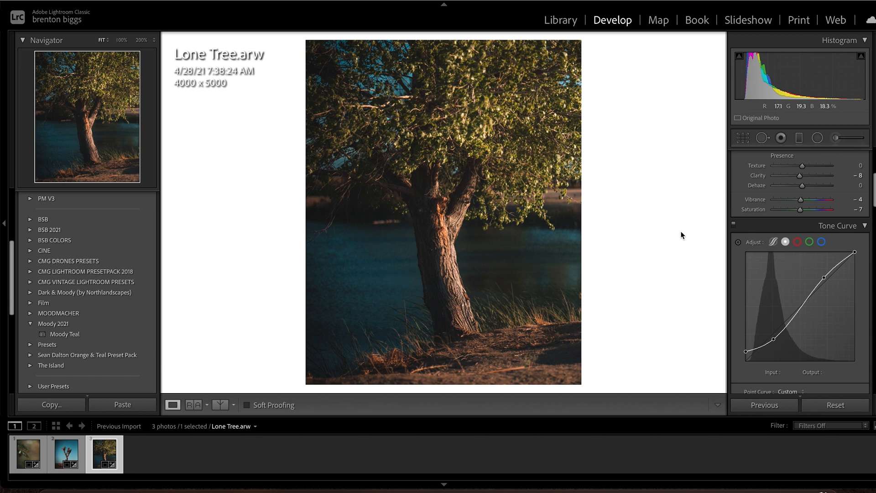
scroll(811, 240, "down", 3)
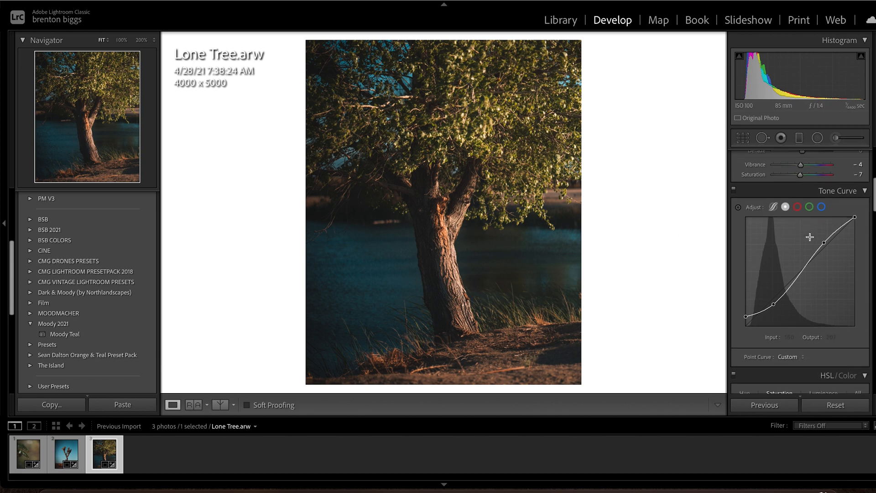
scroll(810, 237, "down", 2)
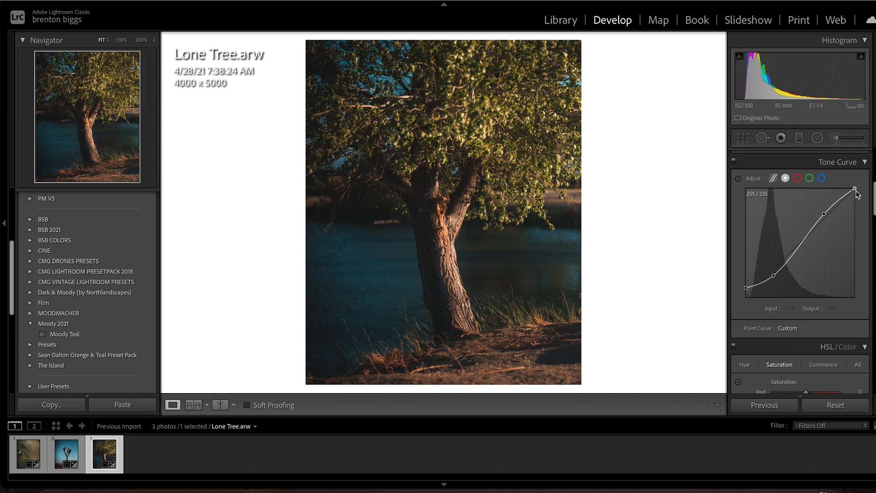
mouse_move(856, 190)
left_mouse_down()
mouse_move(859, 200)
mouse_move(860, 181)
mouse_move(864, 194)
left_mouse_up()
Step: Review the Lone Tree photo's HSL adjustments for saturation, hue and luminance
scroll(783, 276, "down", 3)
scroll(783, 274, "down", 2)
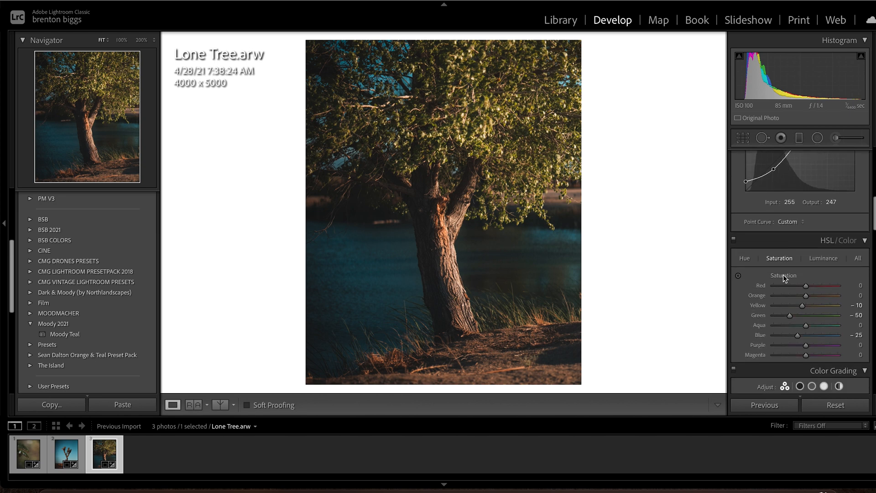
scroll(783, 274, "down", 2)
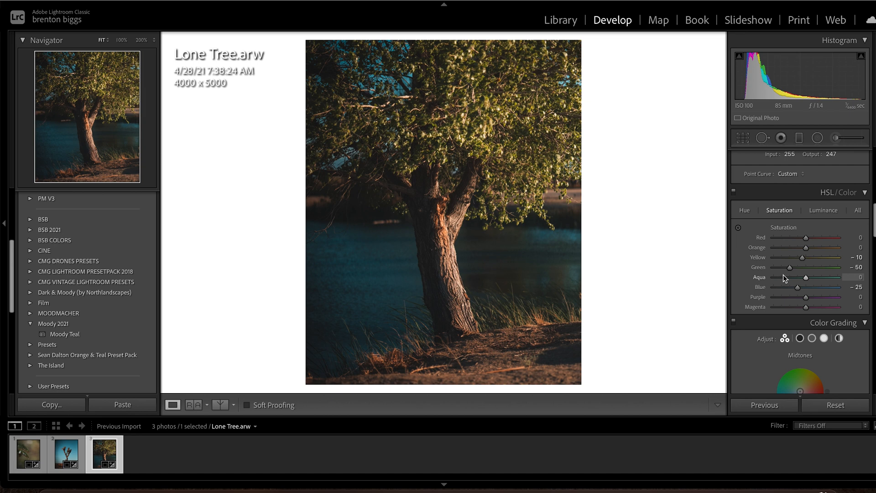
left_click(743, 212)
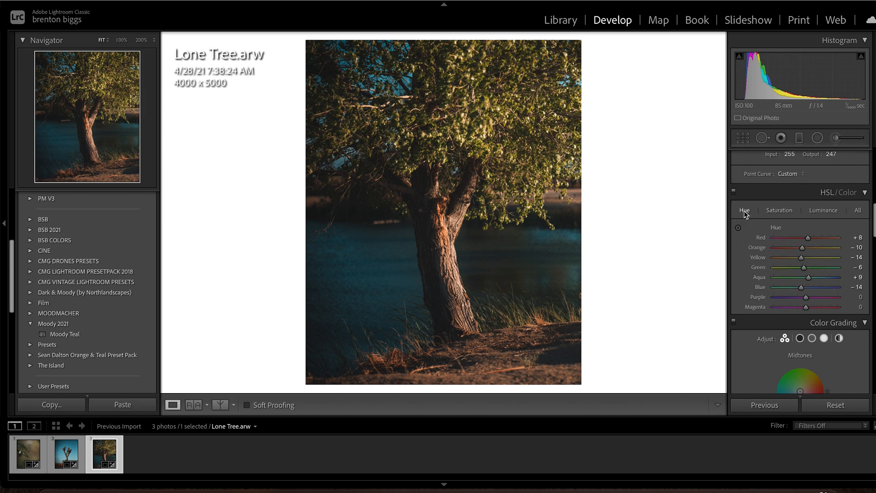
scroll(778, 267, "down", 1)
scroll(778, 266, "down", 1)
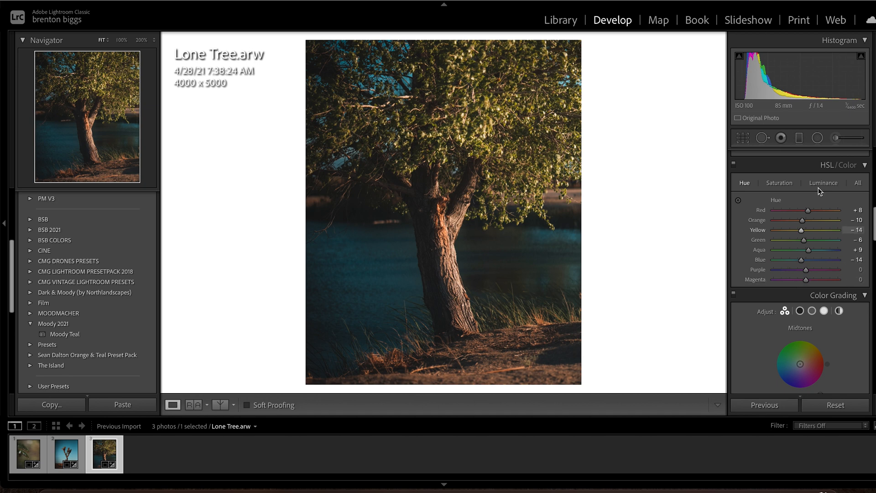
left_click(780, 183)
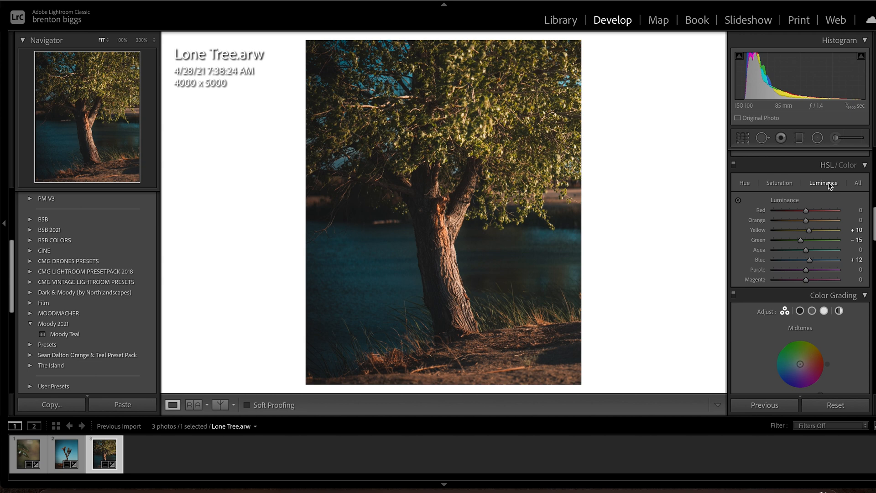
Step: Review the Lone Tree photo's color grading, sharpening, lens correction, transform, vignette, grain and calibration settings
scroll(787, 267, "down", 6)
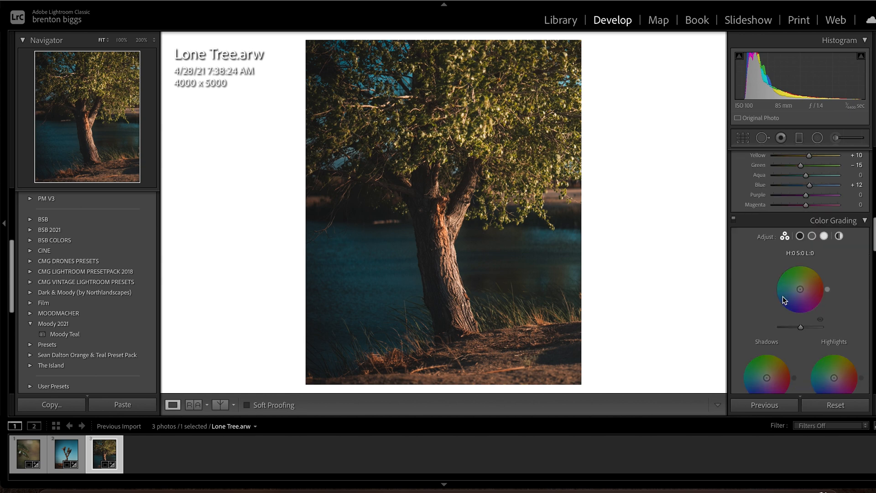
scroll(782, 297, "down", 3)
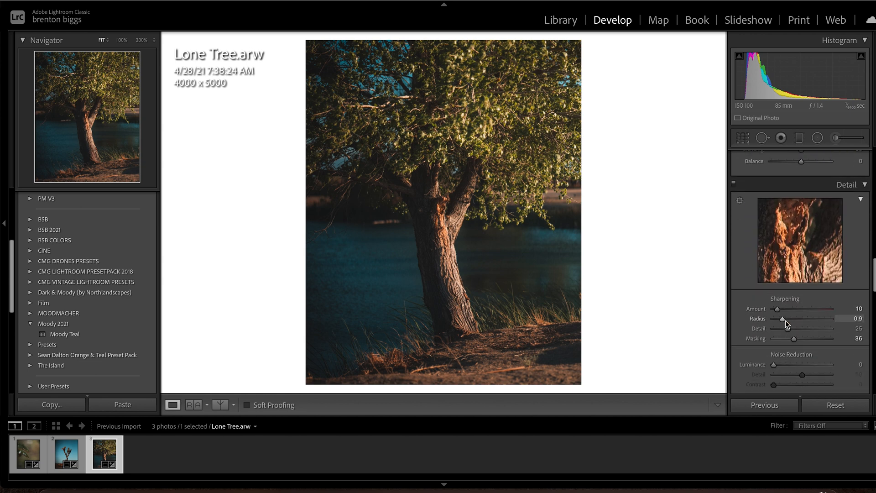
scroll(785, 320, "down", 2)
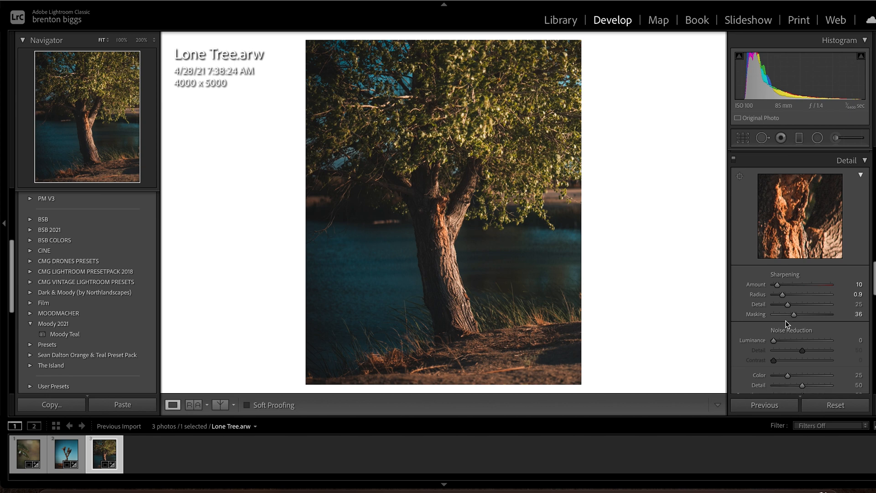
scroll(786, 321, "down", 1)
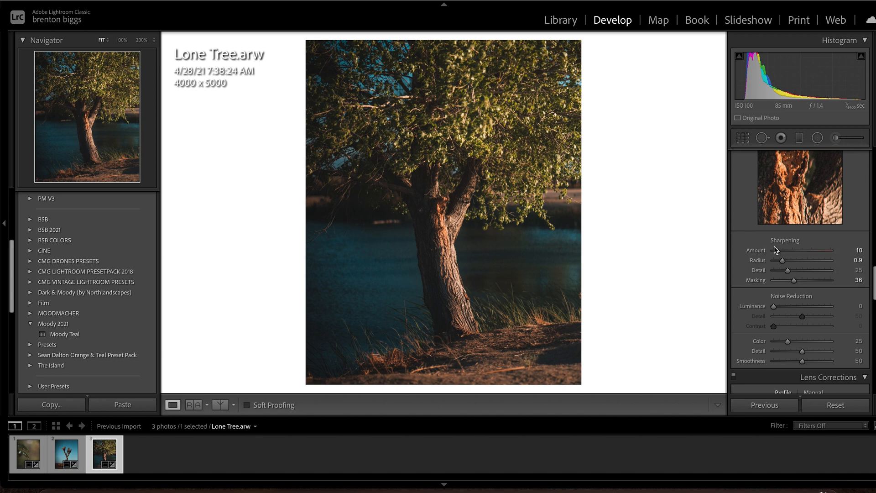
scroll(774, 245, "down", 2)
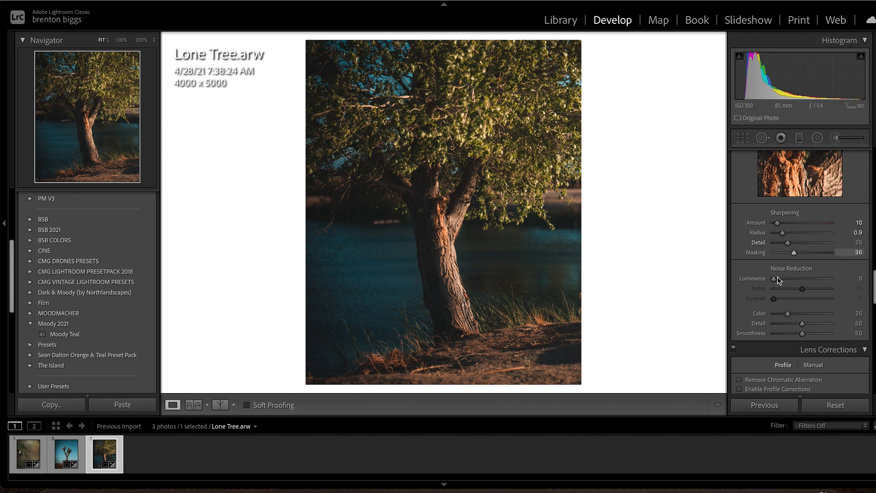
scroll(782, 277, "down", 3)
scroll(782, 278, "down", 8)
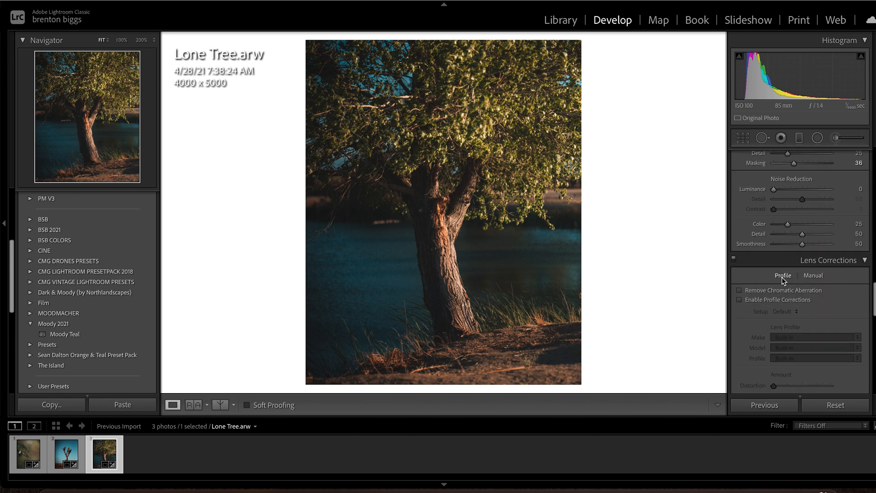
scroll(782, 278, "down", 5)
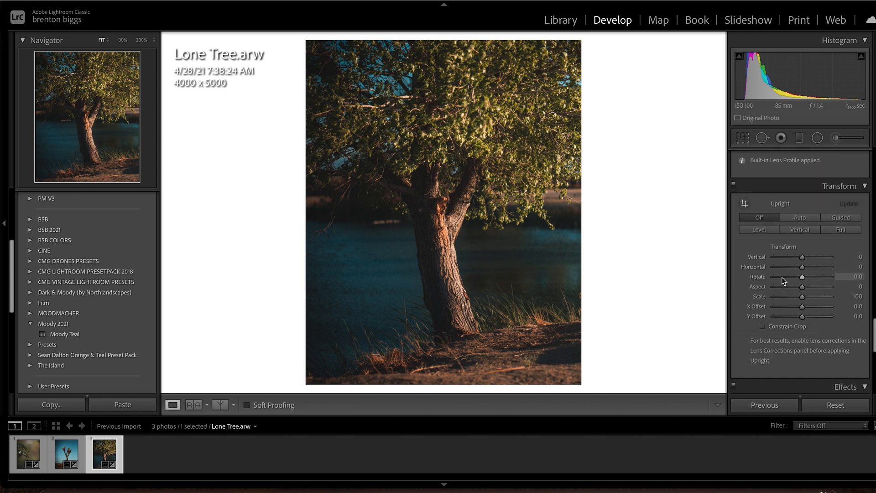
scroll(782, 277, "down", 2)
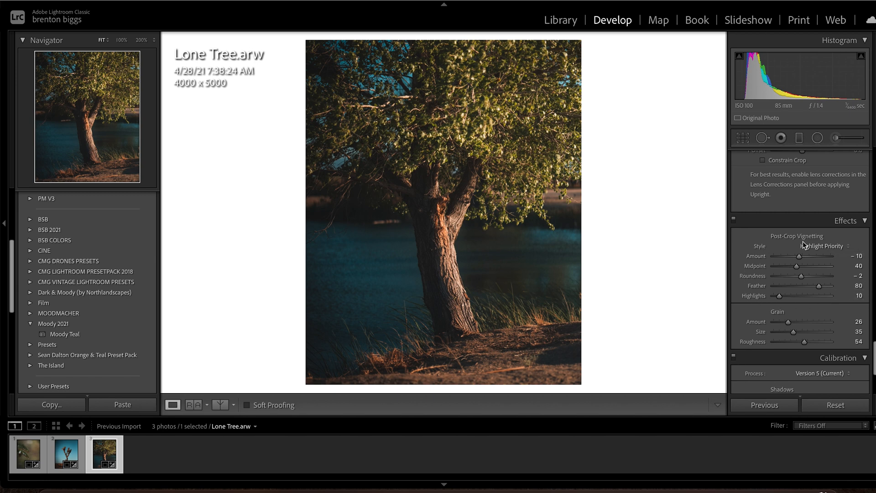
scroll(767, 242, "down", 3)
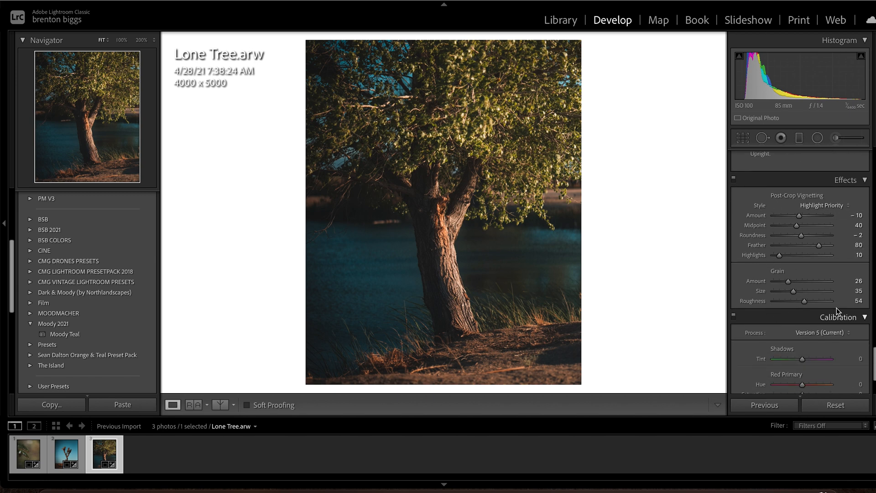
scroll(794, 272, "down", 6)
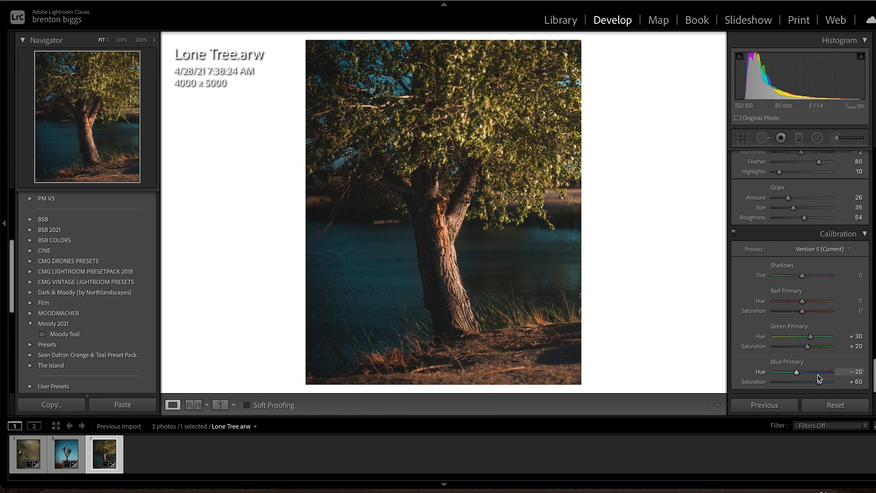
Step: Look back over the Lone Tree photo's settings from Calibration to the Tone Curve, checking the water beside the trunk
scroll(818, 378, "up", 7)
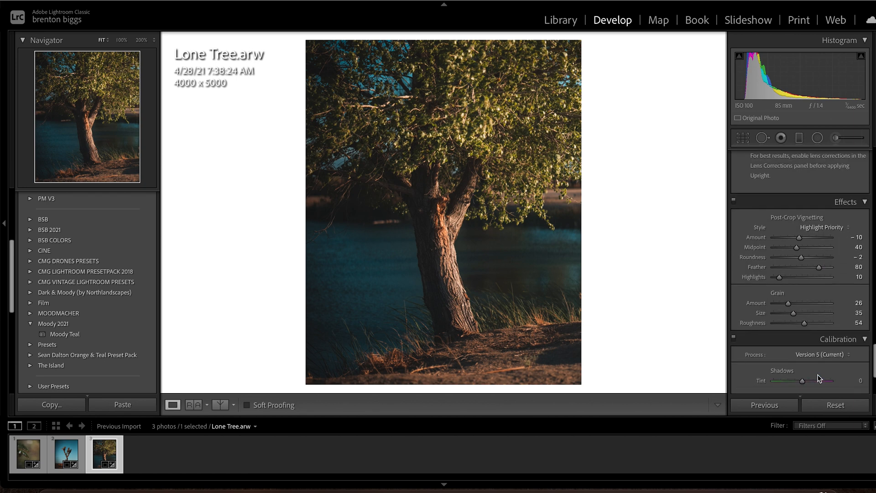
scroll(818, 378, "up", 15)
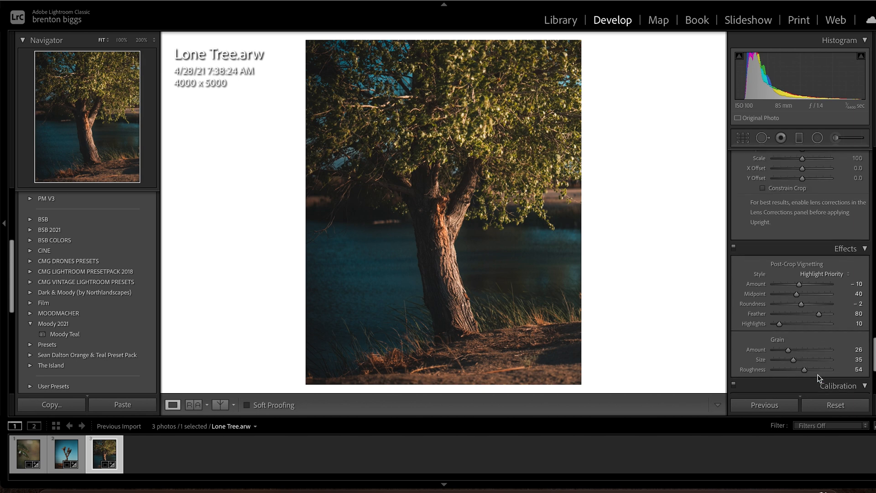
scroll(818, 378, "up", 15)
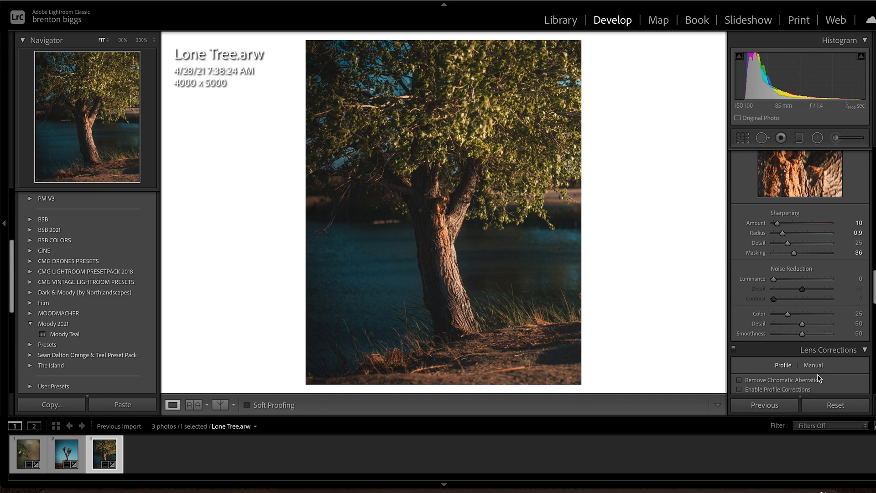
scroll(818, 378, "up", 15)
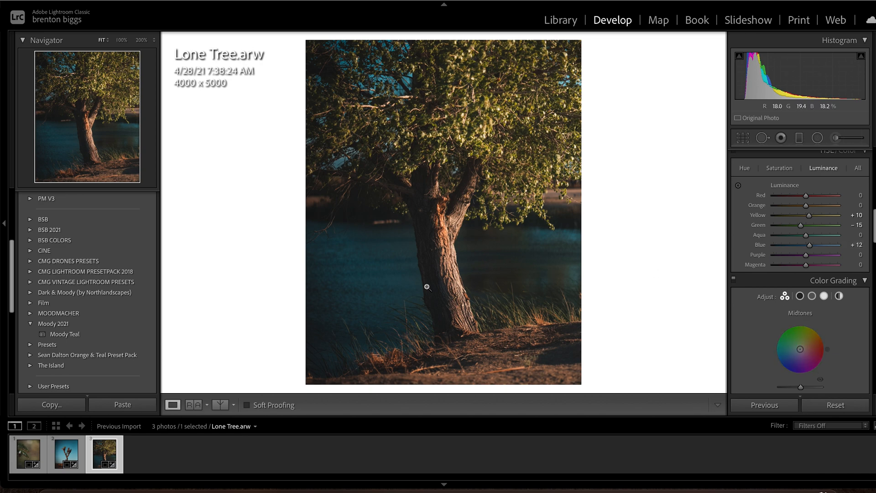
left_click(405, 288)
left_click(403, 287)
scroll(801, 274, "up", 3)
scroll(801, 274, "up", 4)
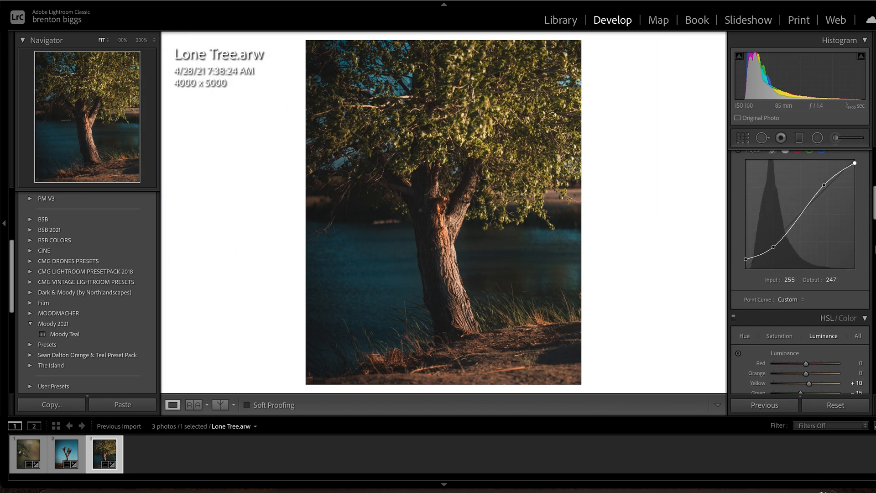